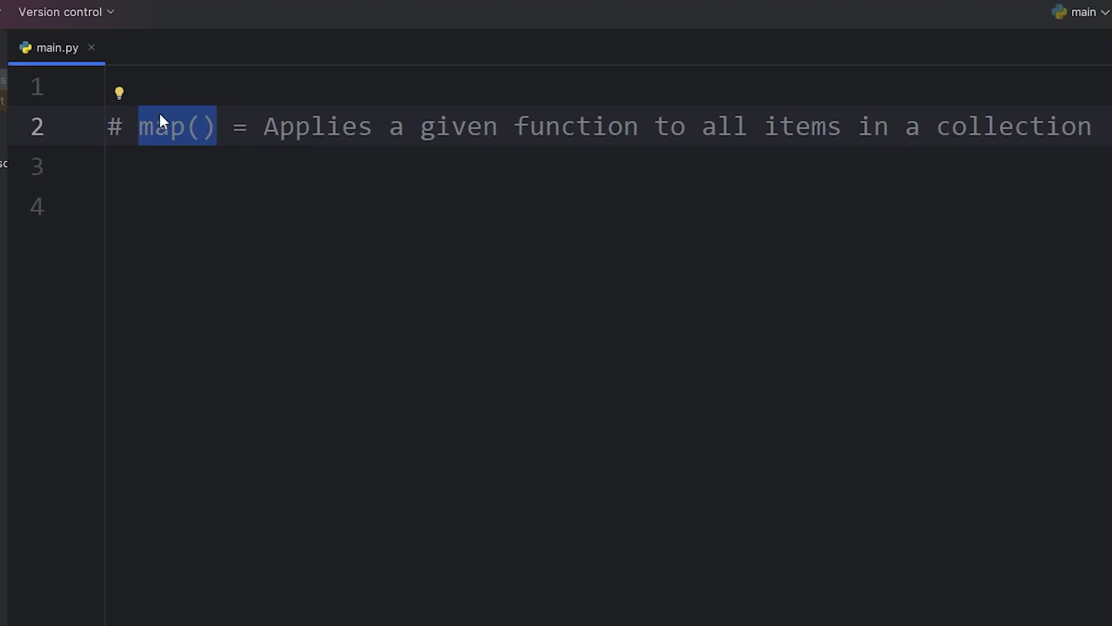
Highlight the map comment's key phrases: Applies, given function, items in a collection.
{"action": "left_click", "coordinate": [333, 87]}
{"action": "double_click", "coordinate": [311, 126]}
{"action": "left_click_drag", "start_coordinate": [420, 126], "coordinate": [639, 127]}
{"action": "left_click_drag", "start_coordinate": [765, 126], "coordinate": [1097, 126]}
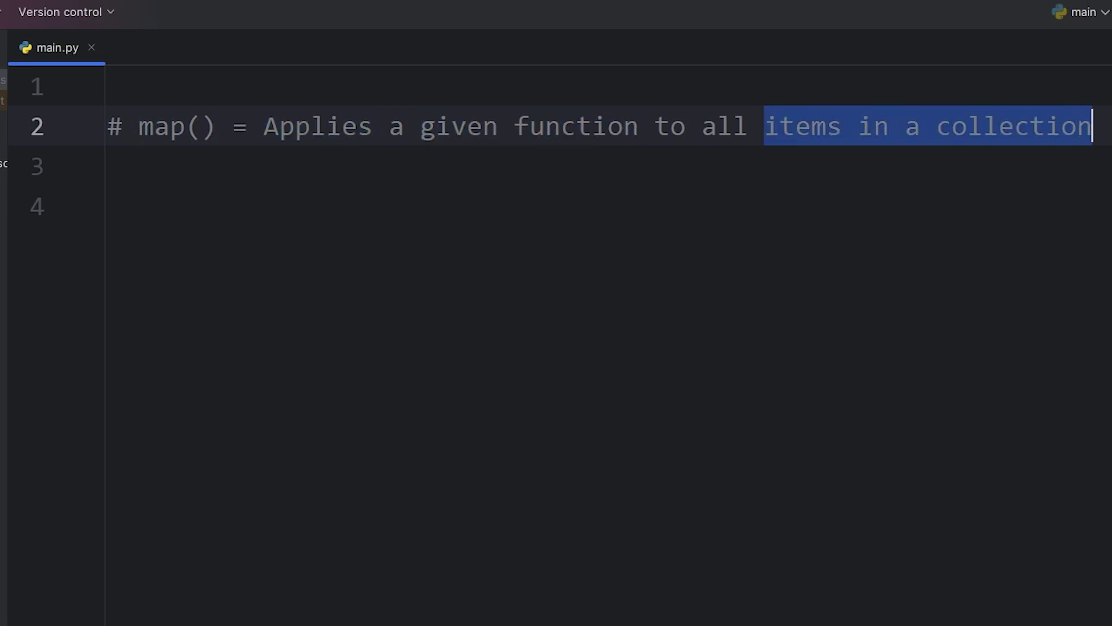
{"action": "left_click_drag", "start_coordinate": [136, 126], "coordinate": [216, 126]}
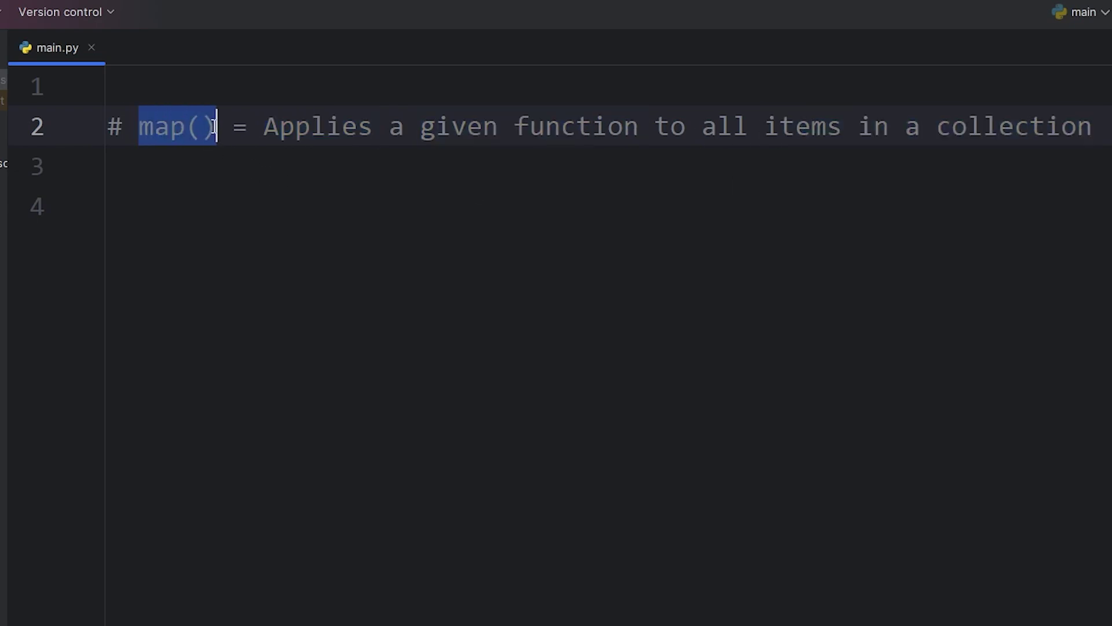
Fill the comment's map() parentheses with 'function, collection'.
{"action": "left_click", "coordinate": [198, 128]}
{"action": "type", "text": "function, collection"}
{"action": "double_click", "coordinate": [252, 127]}
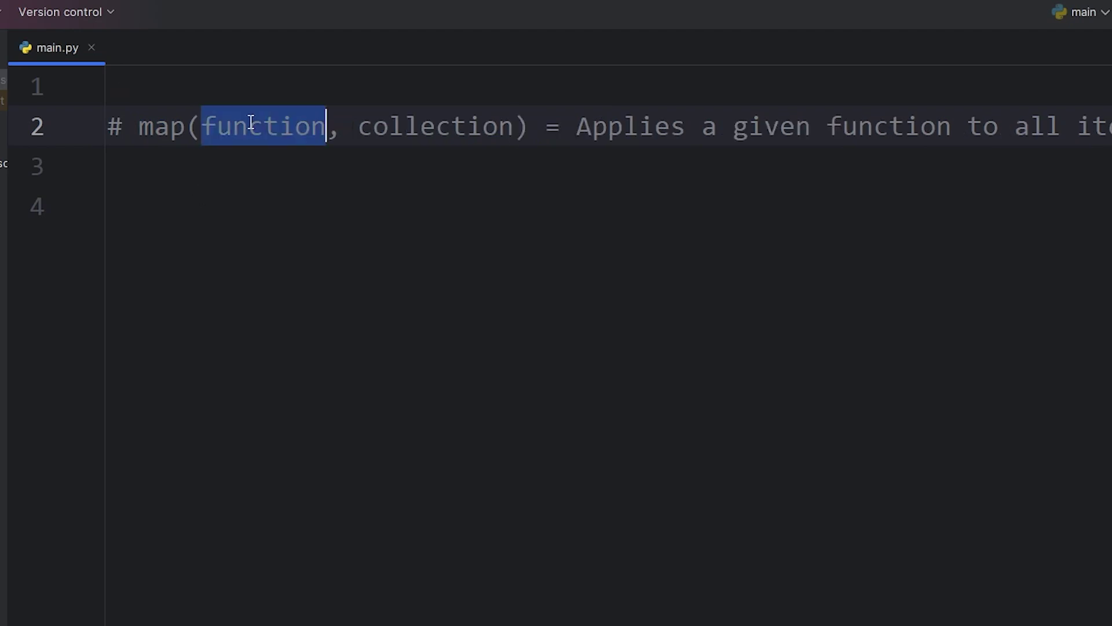
{"action": "double_click", "coordinate": [435, 125]}
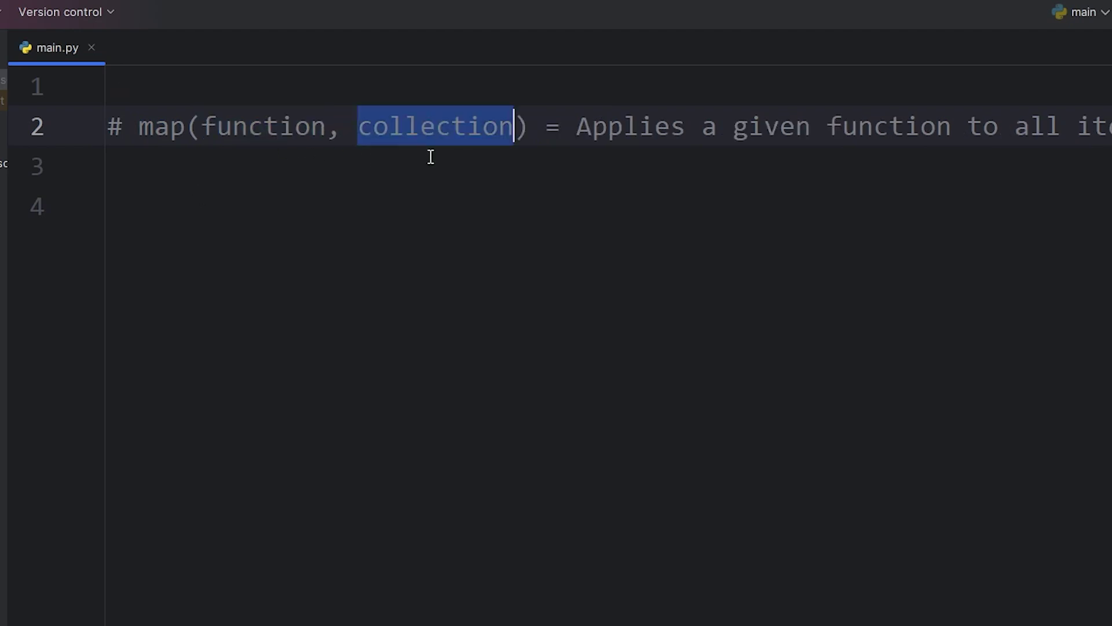
{"action": "double_click", "coordinate": [269, 126]}
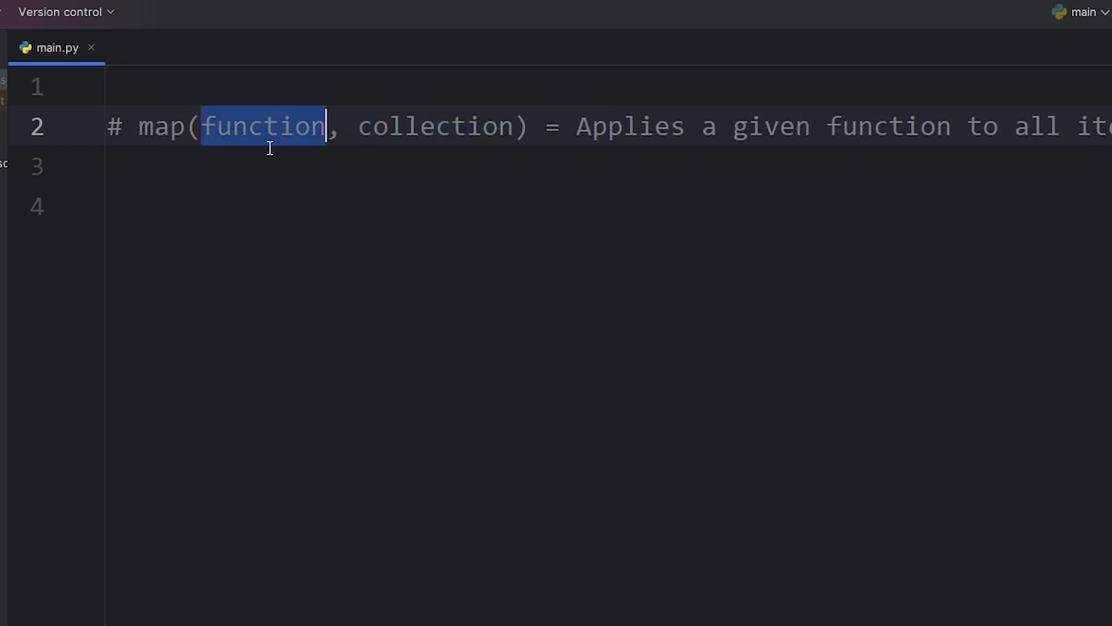
{"action": "double_click", "coordinate": [445, 131]}
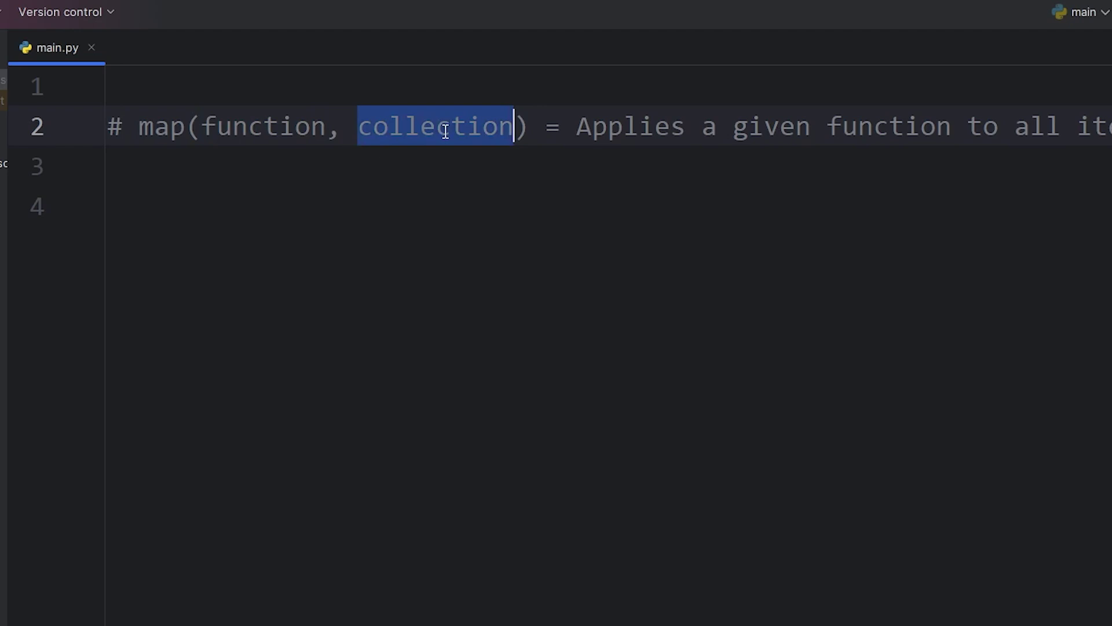
Begin the celsius_temps list on line 4, starting to enter its values inside the brackets.
{"action": "left_click", "coordinate": [194, 218]}
{"action": "type", "text": "celsi"}
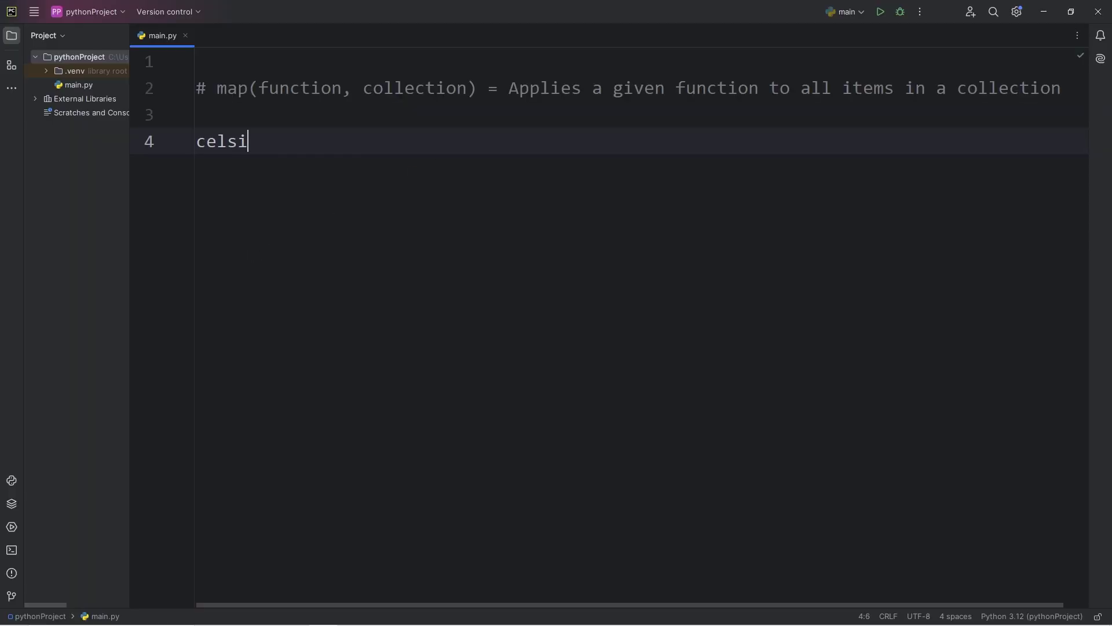
{"action": "type", "text": "us "}
{"action": "type", "text": "temps "}
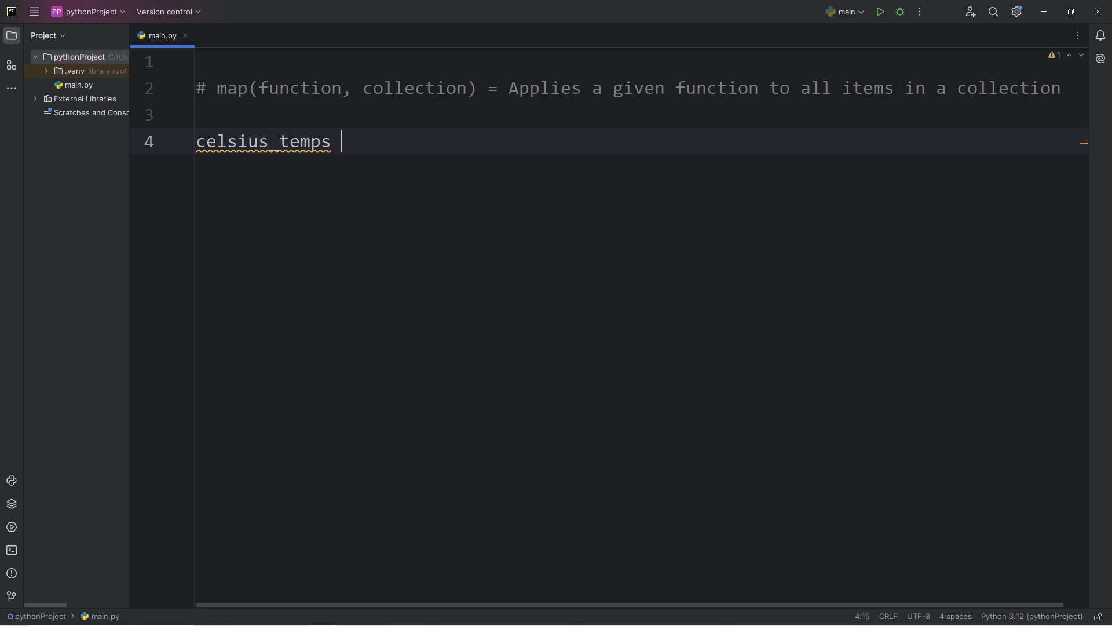
{"action": "type", "text": "= []"}
{"action": "double_click", "coordinate": [293, 141]}
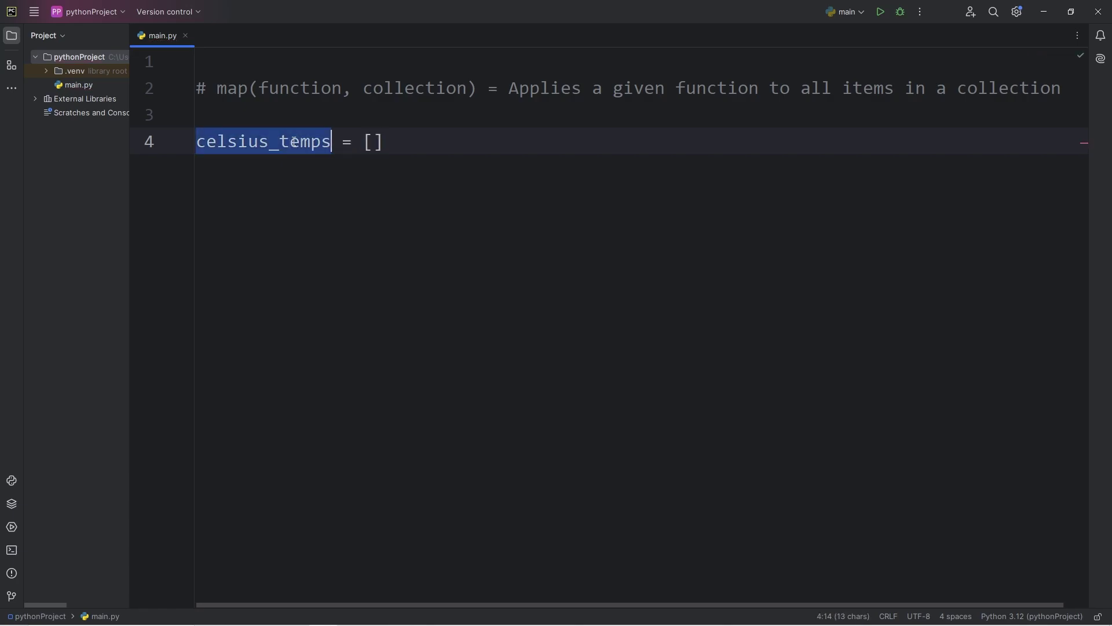
{"action": "left_click", "coordinate": [372, 142]}
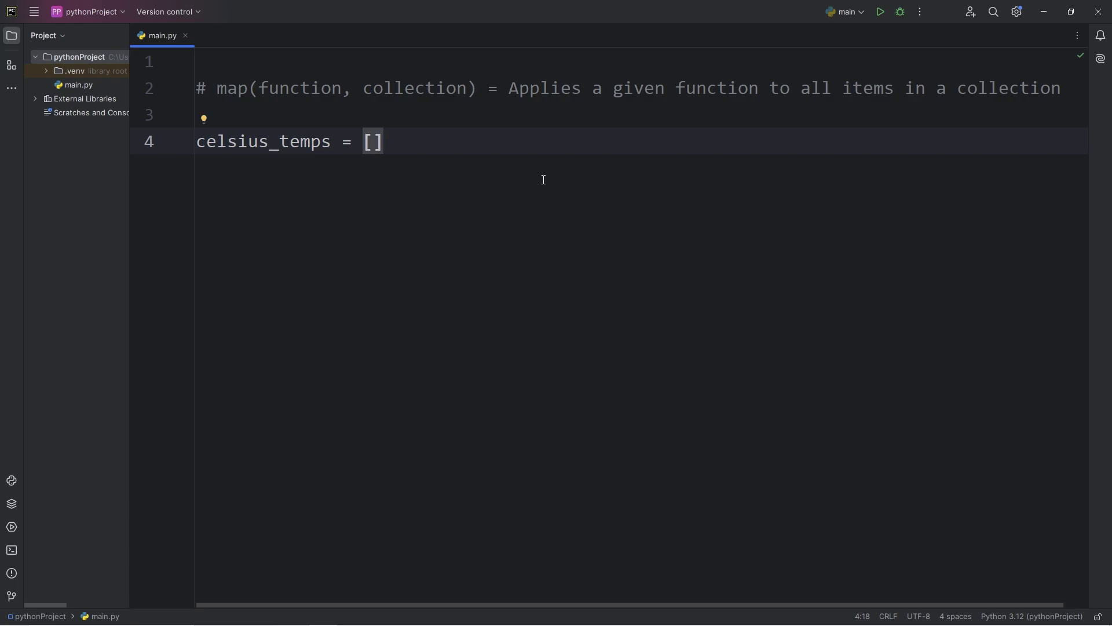
{"action": "type", "text": "0.0, 1"}
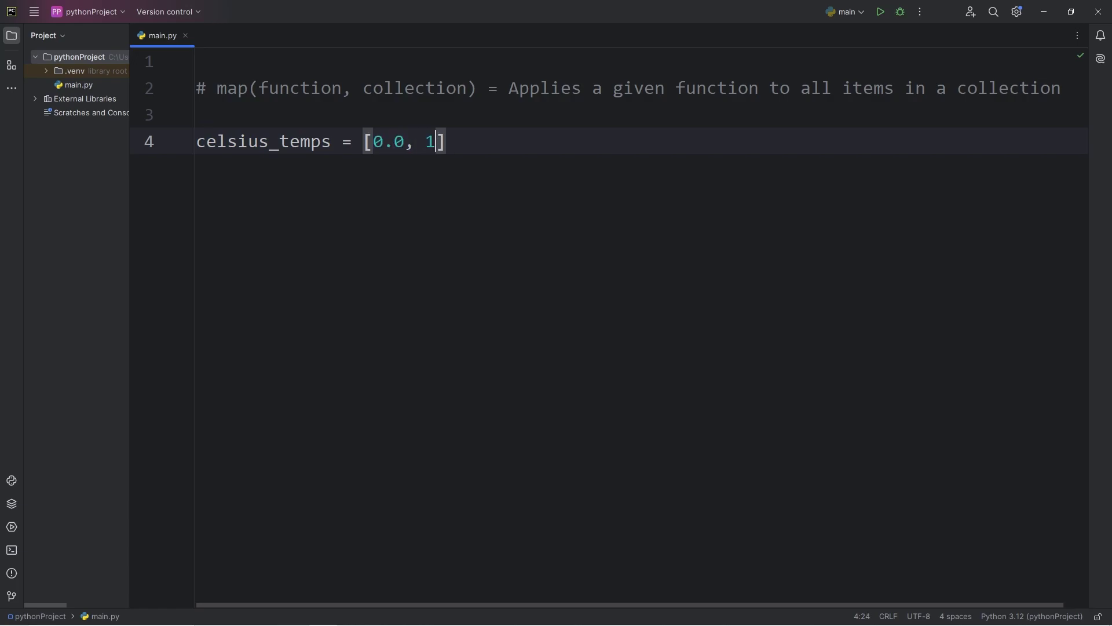
{"action": "type", "text": "0.0, 20.0"}
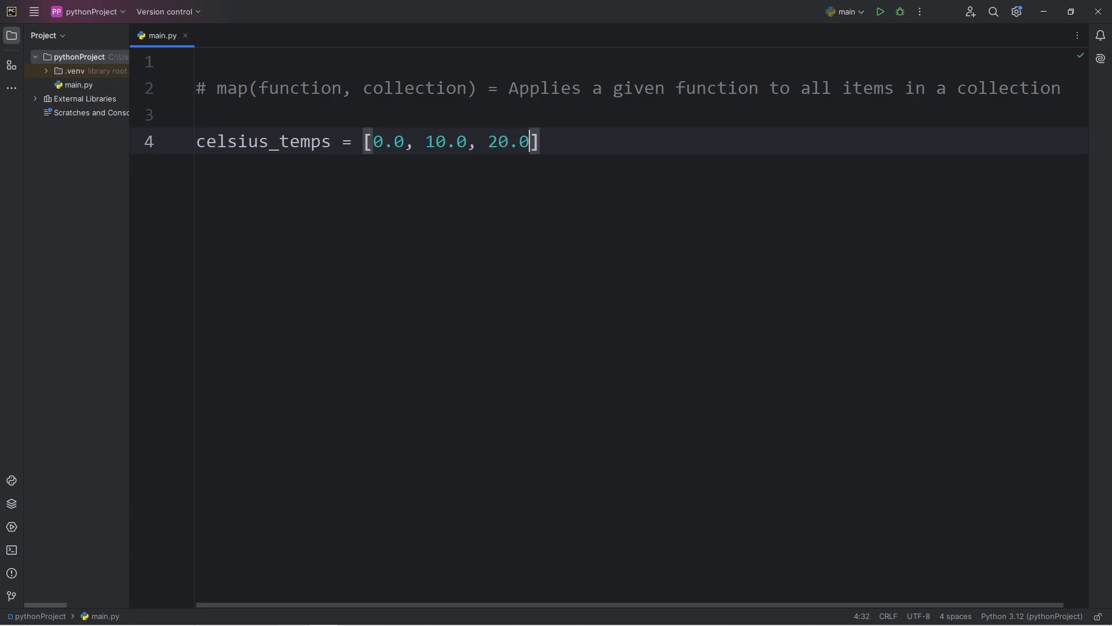
{"action": "type", "text": ", 30.0, "}
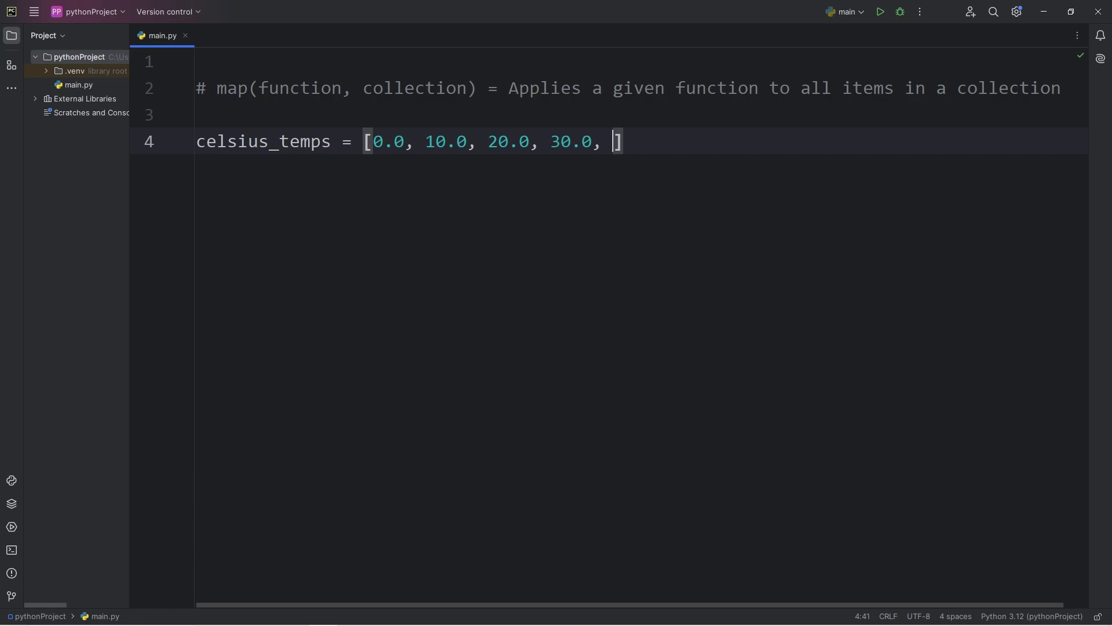
{"action": "type", "text": "40.0, 50.0"}
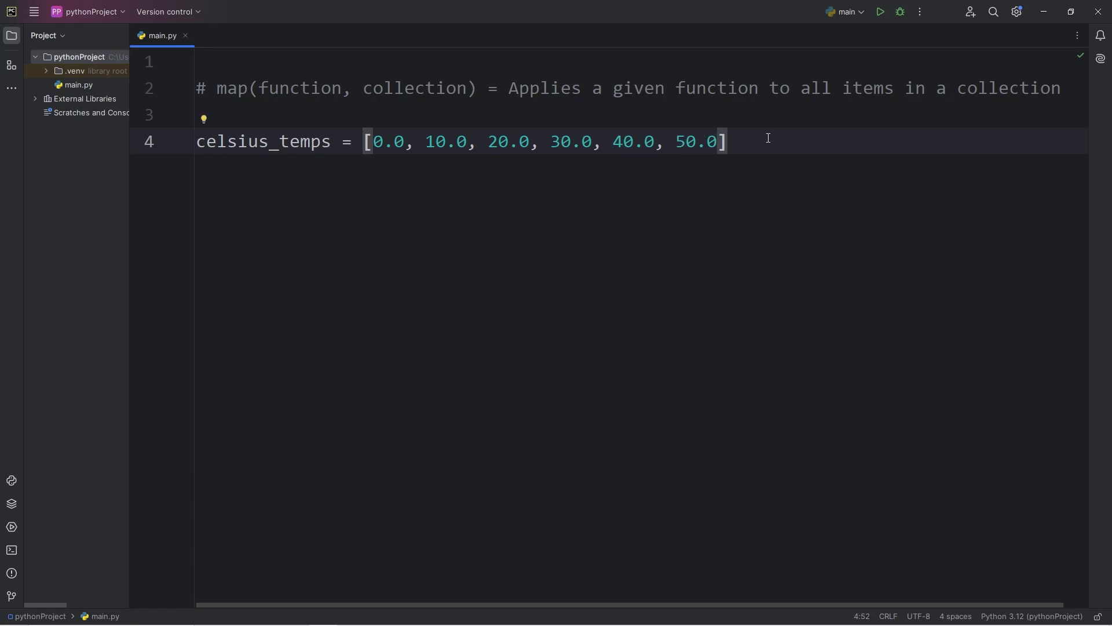
Add print(celsius_temps) below the list and run it, printing [0.0, 10.0, 20.0, 30.0, 40.0, 50.0].
{"action": "key", "text": "Return"}
{"action": "key", "text": "Return"}
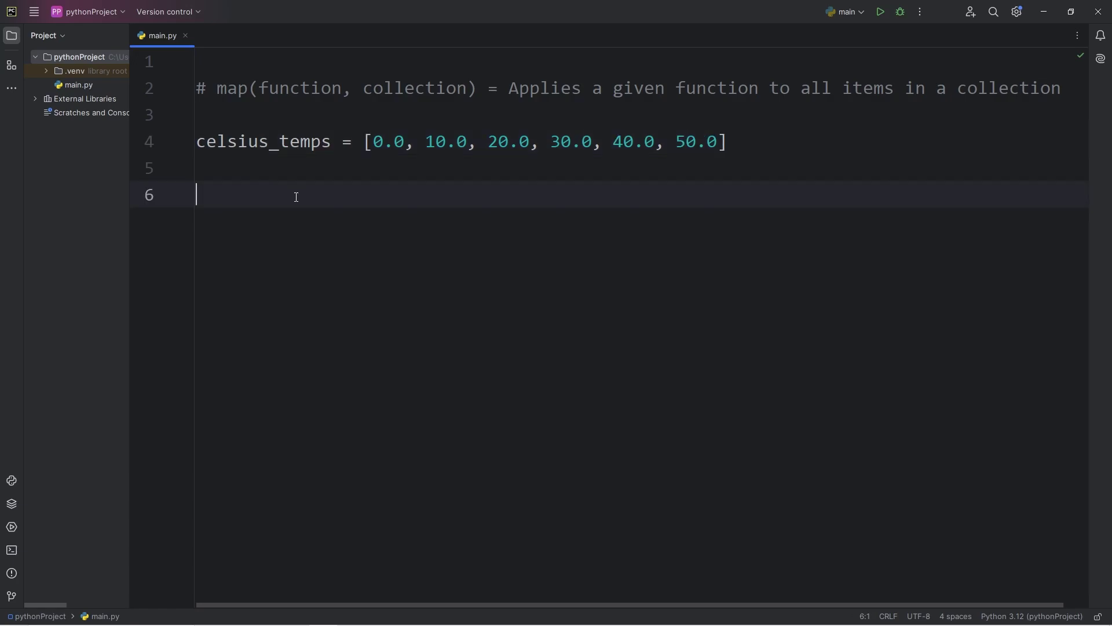
{"action": "type", "text": "print()"}
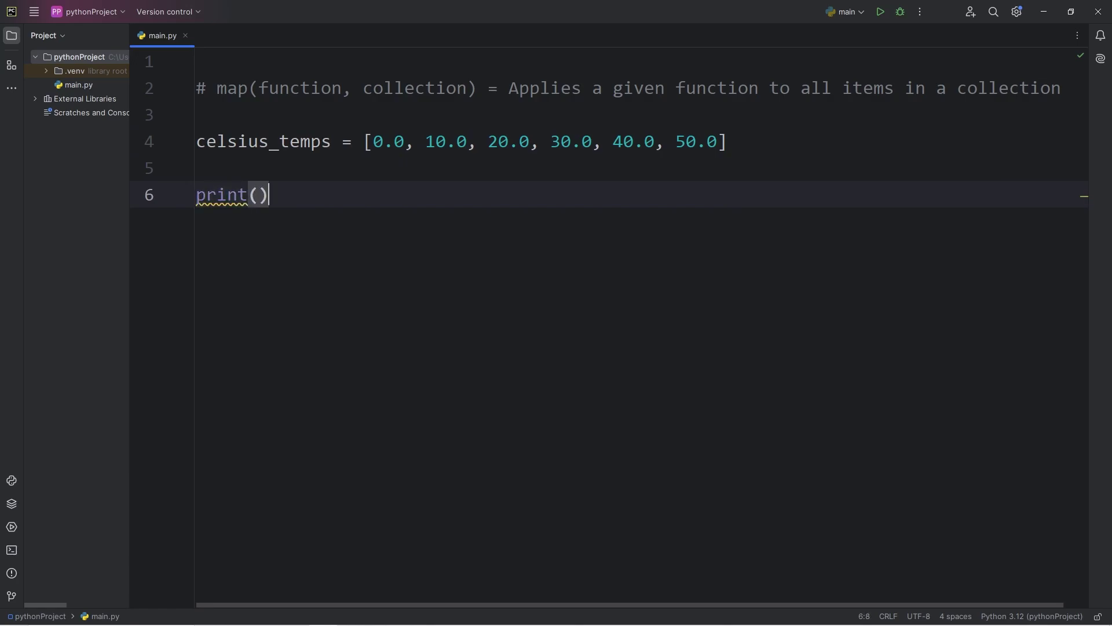
{"action": "double_click", "coordinate": [227, 142]}
{"action": "key", "text": "ctrl+c"}
{"action": "left_click", "coordinate": [254, 194]}
{"action": "key", "text": "ctrl+v"}
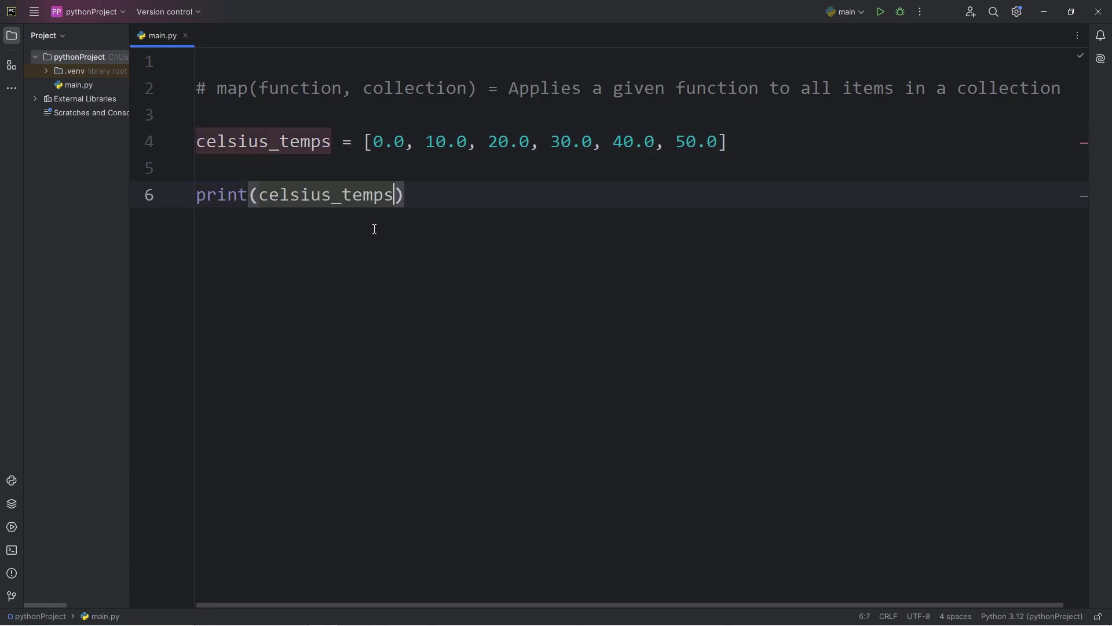
{"action": "left_click", "coordinate": [881, 17]}
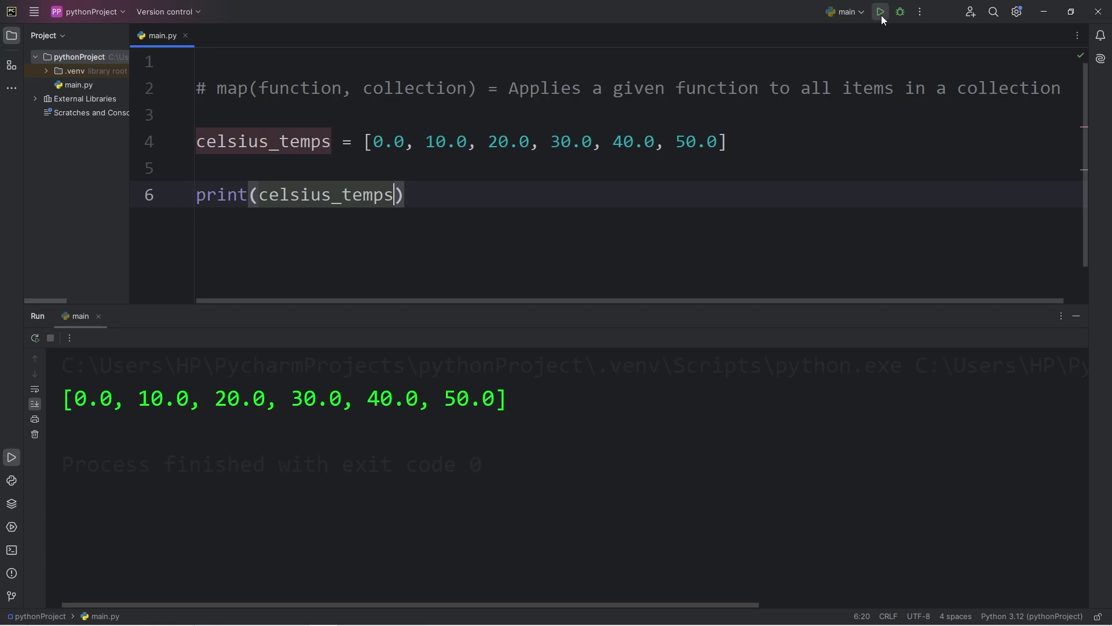
Close the Run output and add a blank line below the celsius_temps list.
{"action": "left_click", "coordinate": [98, 316]}
{"action": "left_click", "coordinate": [761, 130]}
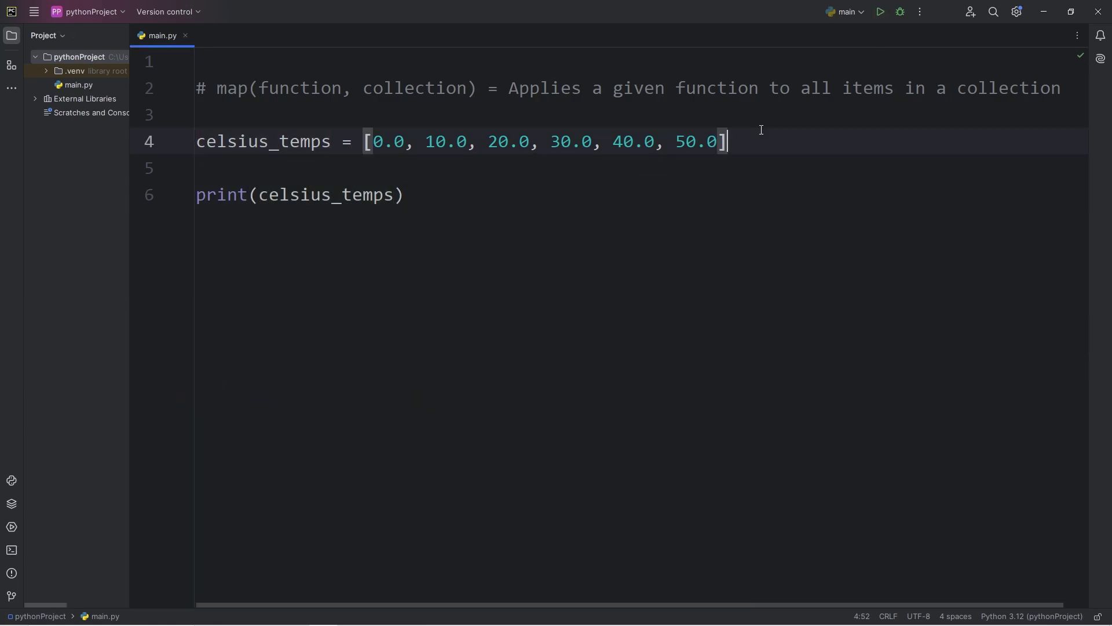
{"action": "key", "text": "Return"}
{"action": "key", "text": "Return"}
{"action": "double_click", "coordinate": [236, 89]}
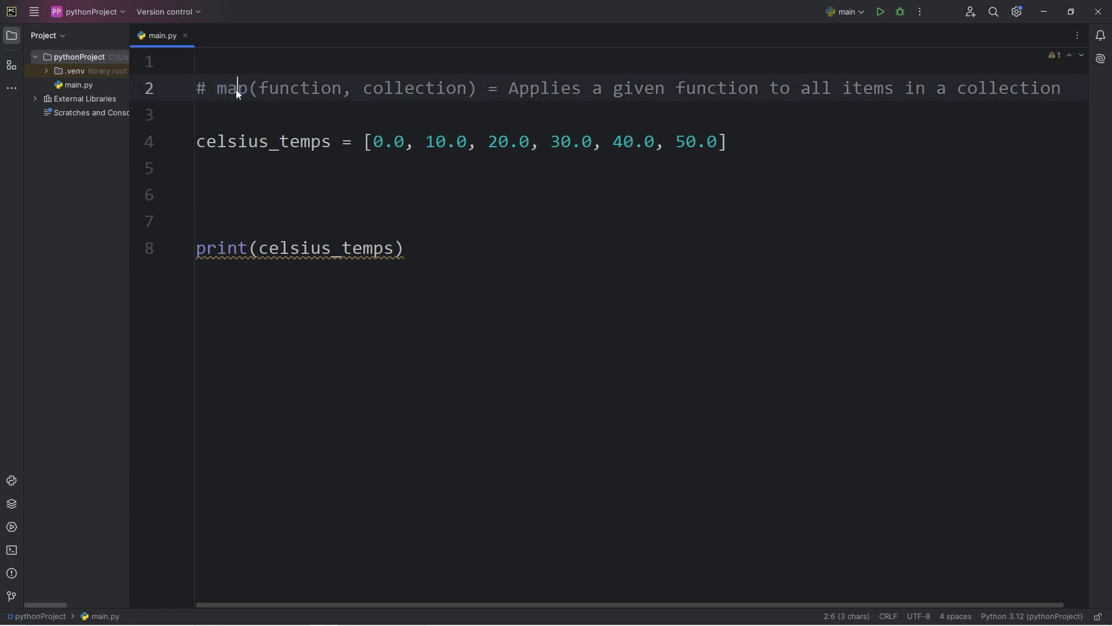
{"action": "left_click", "coordinate": [252, 191]}
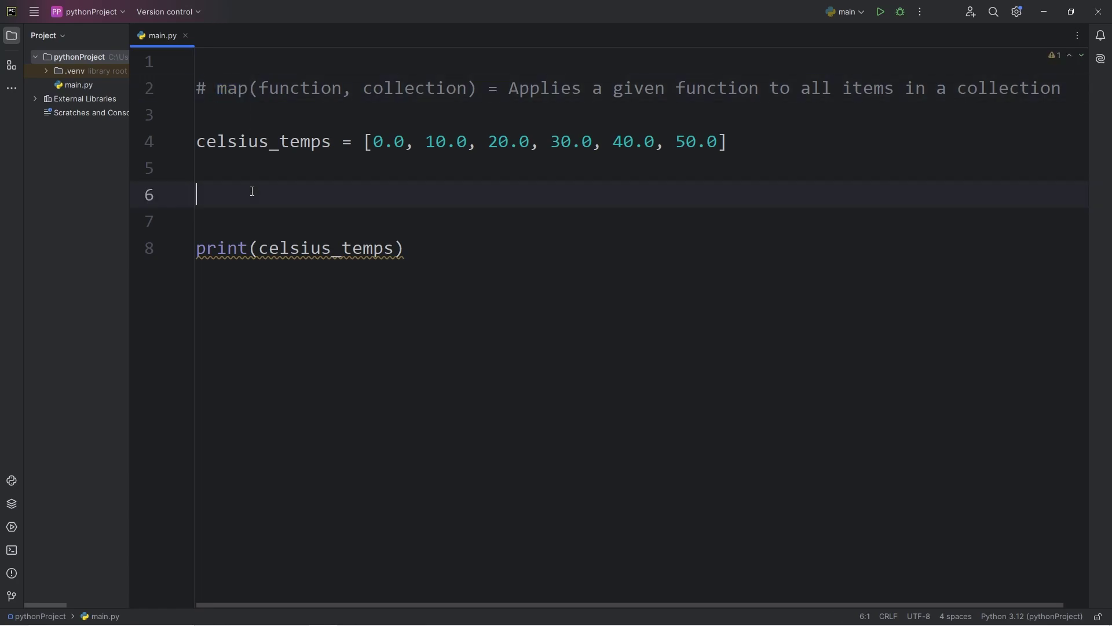
Remove the extra blank lines and insert blank lines above the list, leaving line 4 empty.
{"action": "double_click", "coordinate": [301, 87]}
{"action": "left_click", "coordinate": [290, 202]}
{"action": "key", "text": "BackSpace"}
{"action": "key", "text": "BackSpace"}
{"action": "left_click", "coordinate": [249, 115]}
{"action": "key", "text": "Return"}
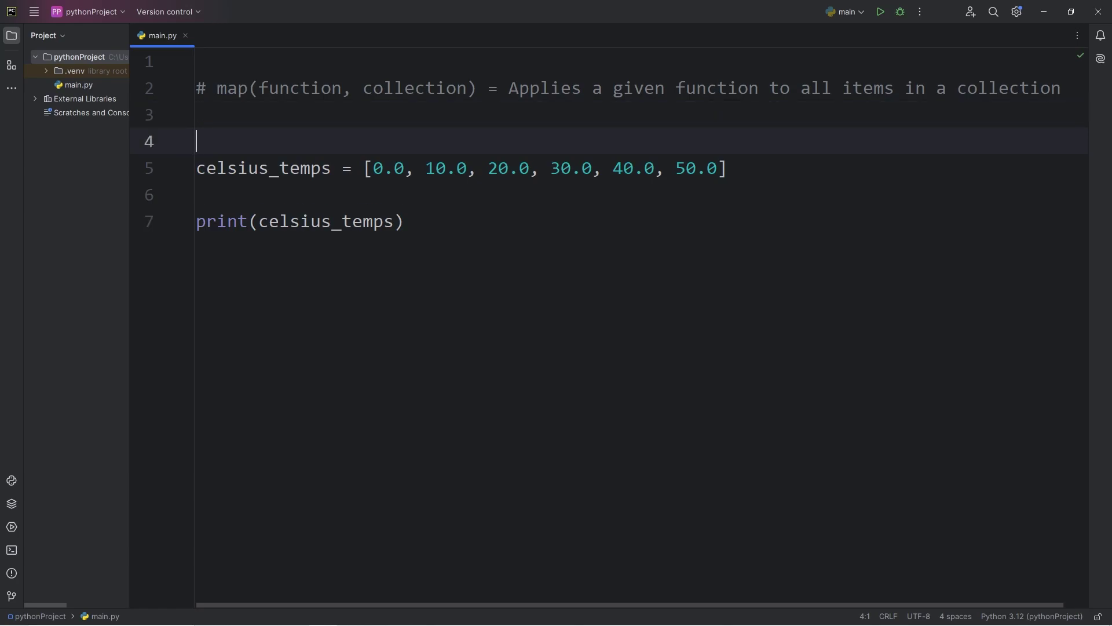
{"action": "key", "text": "Return"}
{"action": "key", "text": "Up"}
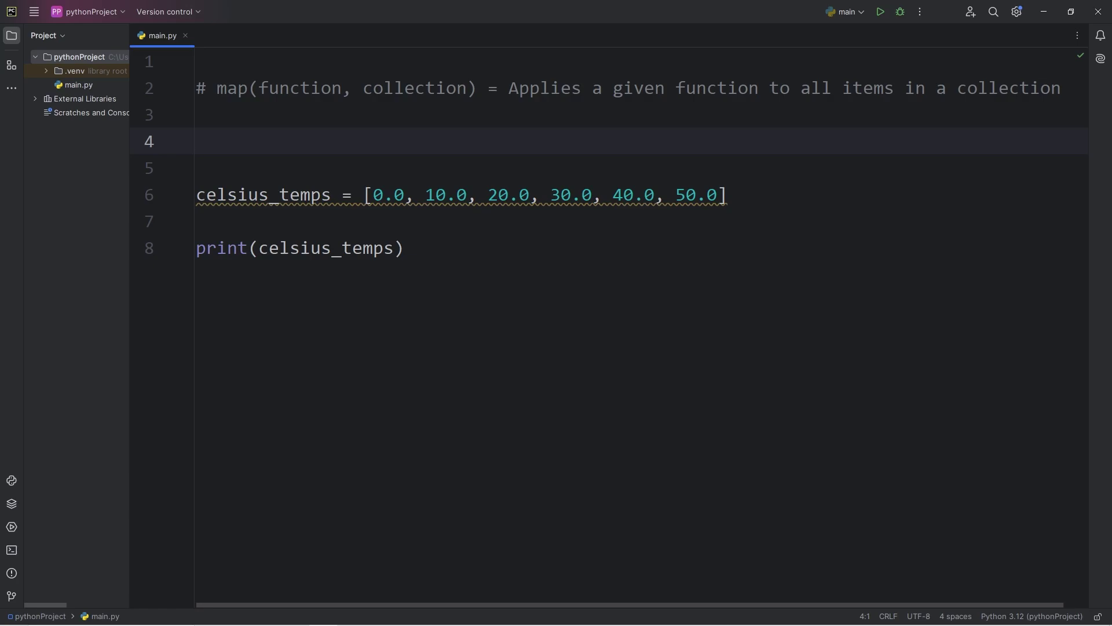
{"action": "type", "text": "def"}
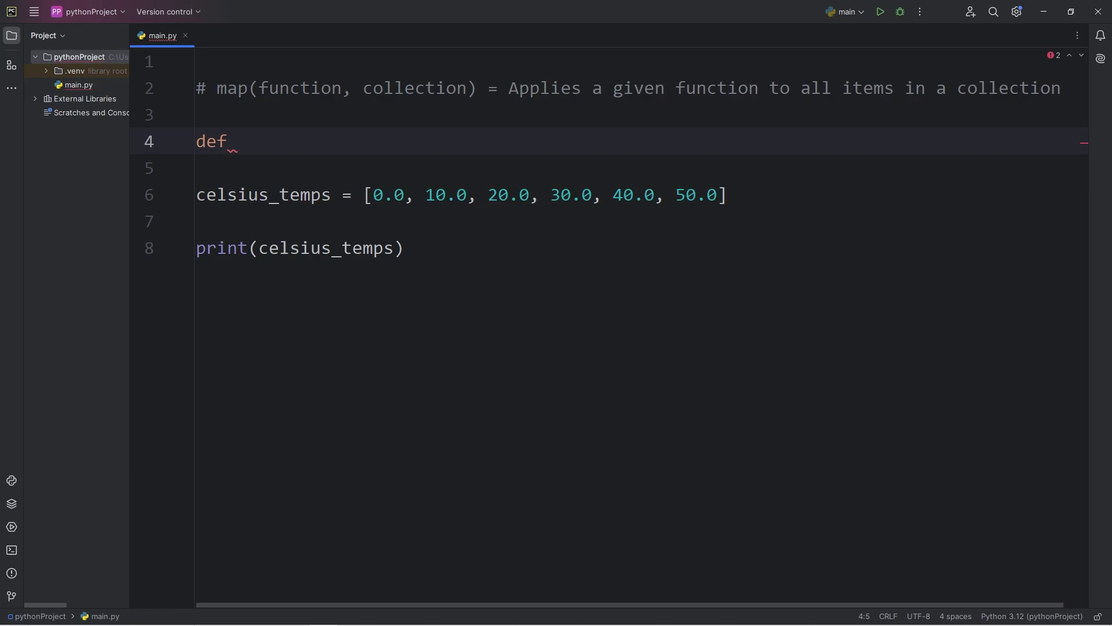
{"action": "type", "text": " c_to"}
{"action": "type", "text": "_f"}
{"action": "type", "text": "()"}
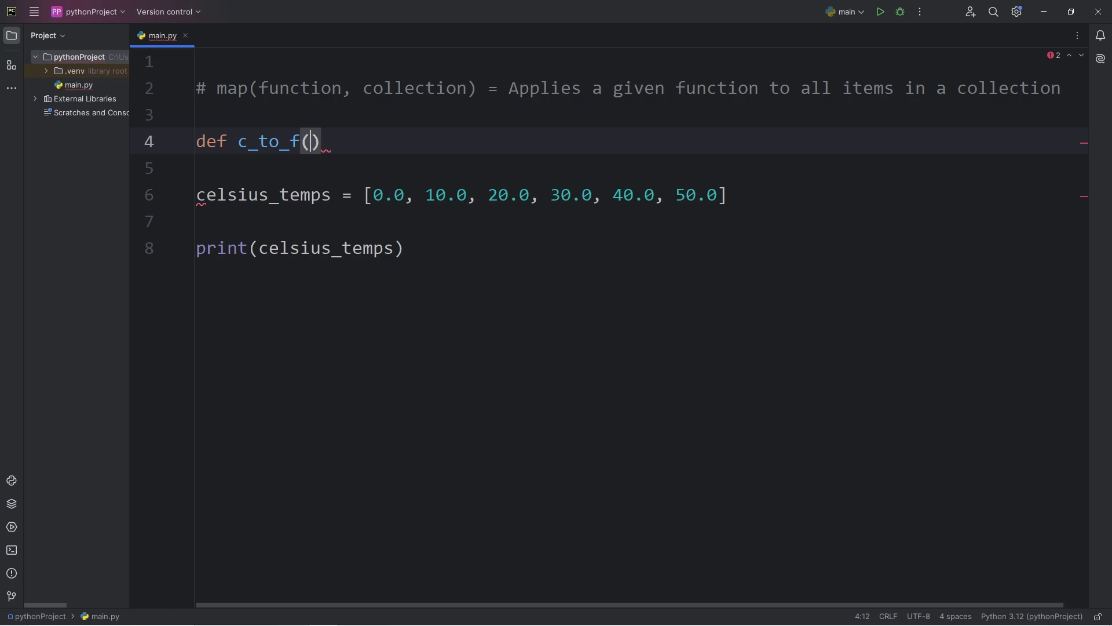
{"action": "type", "text": "temp)"}
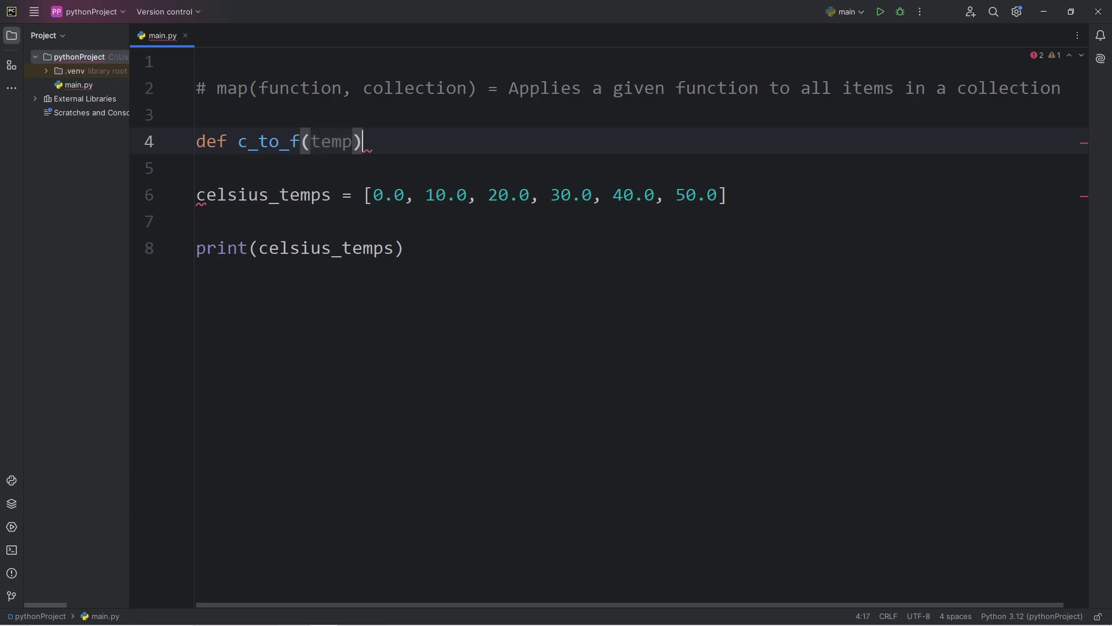
{"action": "type", "text": ":"}
Define c_to_f(temp) returning (temp * 9/5) + 32 above the celsius_temps list.
{"action": "key", "text": "Return"}
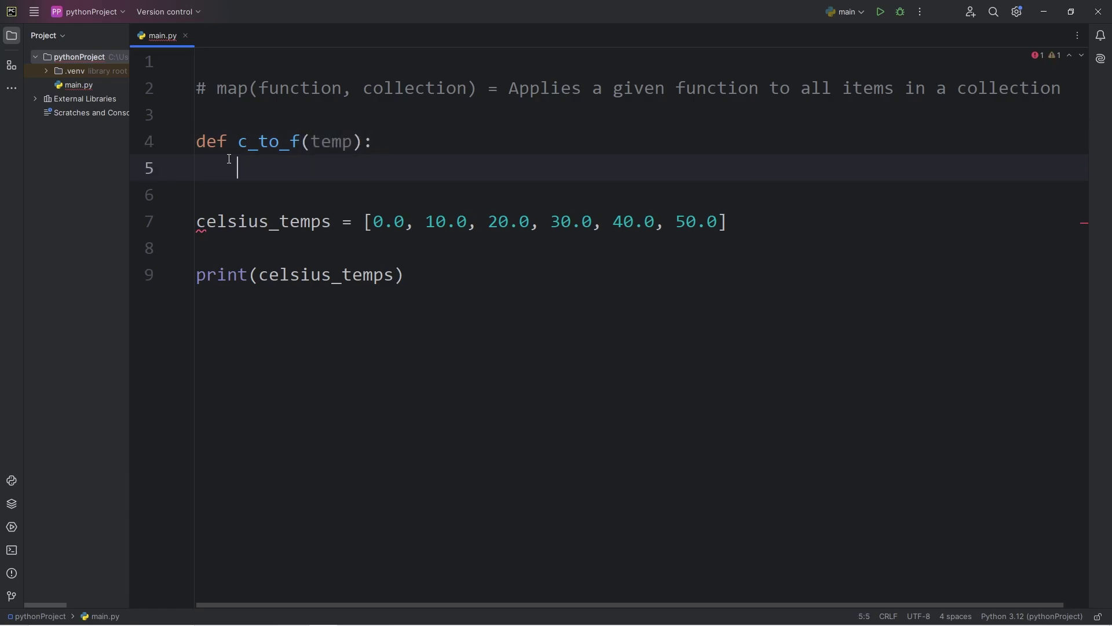
{"action": "double_click", "coordinate": [340, 141]}
{"action": "left_click", "coordinate": [255, 166]}
{"action": "type", "text": "retu"}
{"action": "type", "text": "rn "}
{"action": "type", "text": "()"}
{"action": "type", "text": "te"}
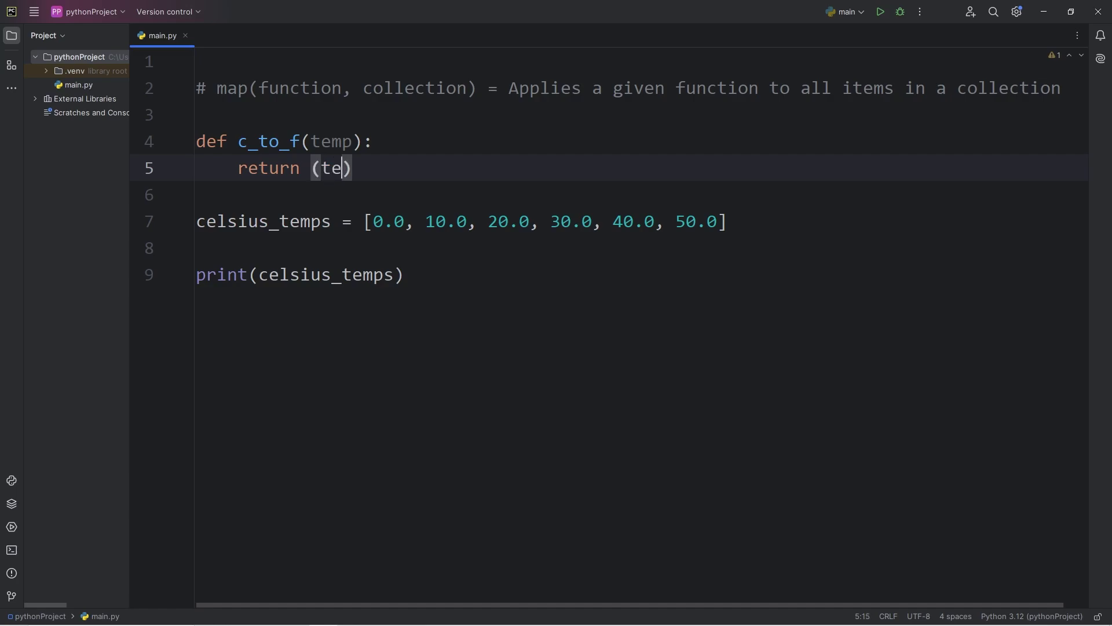
{"action": "type", "text": "mp "}
{"action": "type", "text": "* "}
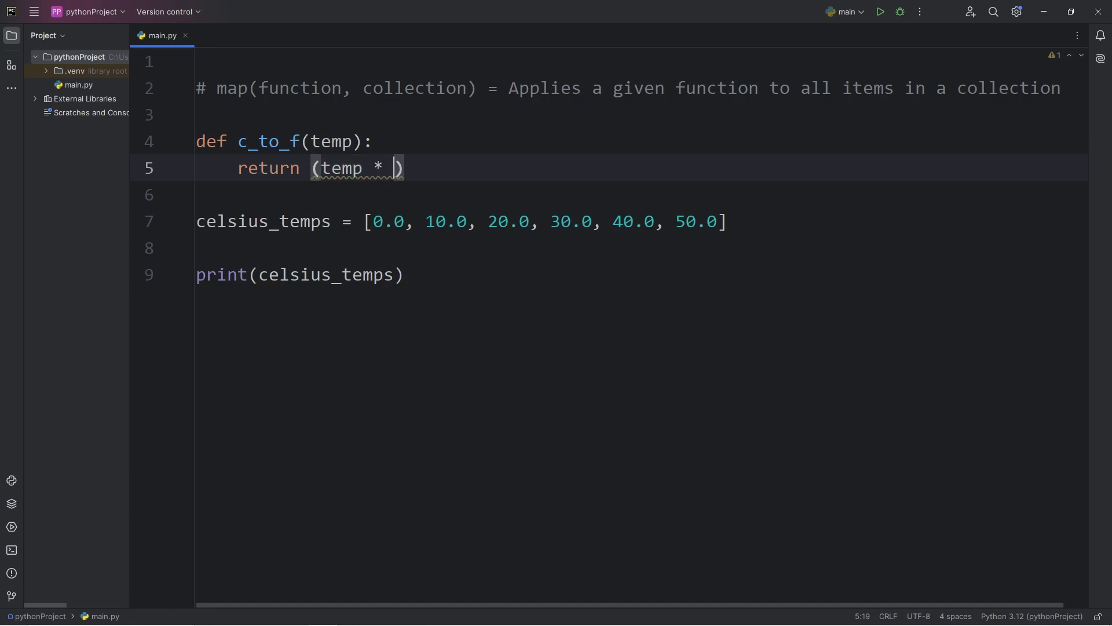
{"action": "type", "text": "9/5"}
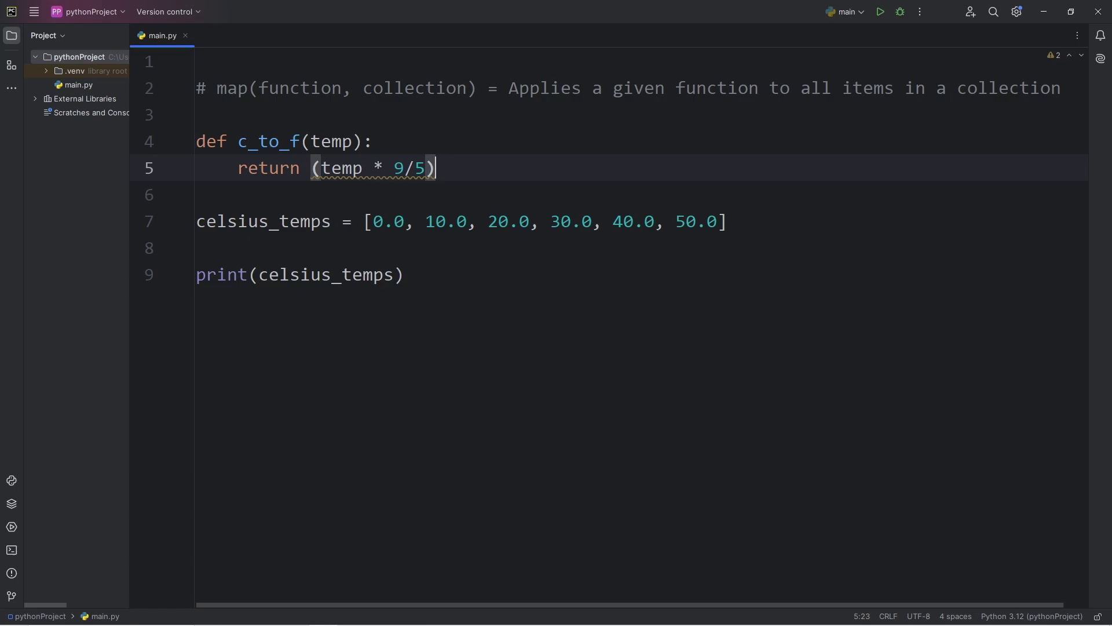
{"action": "type", "text": "+ 32"}
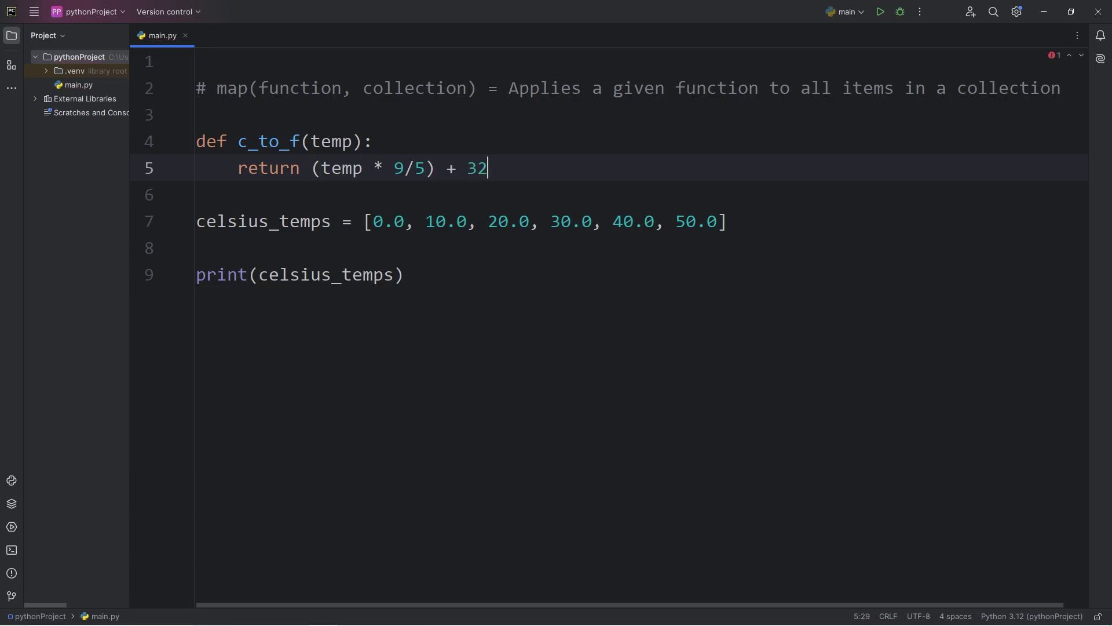
{"action": "key", "text": "Down"}
{"action": "key", "text": "Down"}
{"action": "key", "text": "End"}
Write fahrenheit_temps = map(c_to_f, ...) on line 9 below the Celsius list.
{"action": "key", "text": "Return"}
{"action": "key", "text": "Return"}
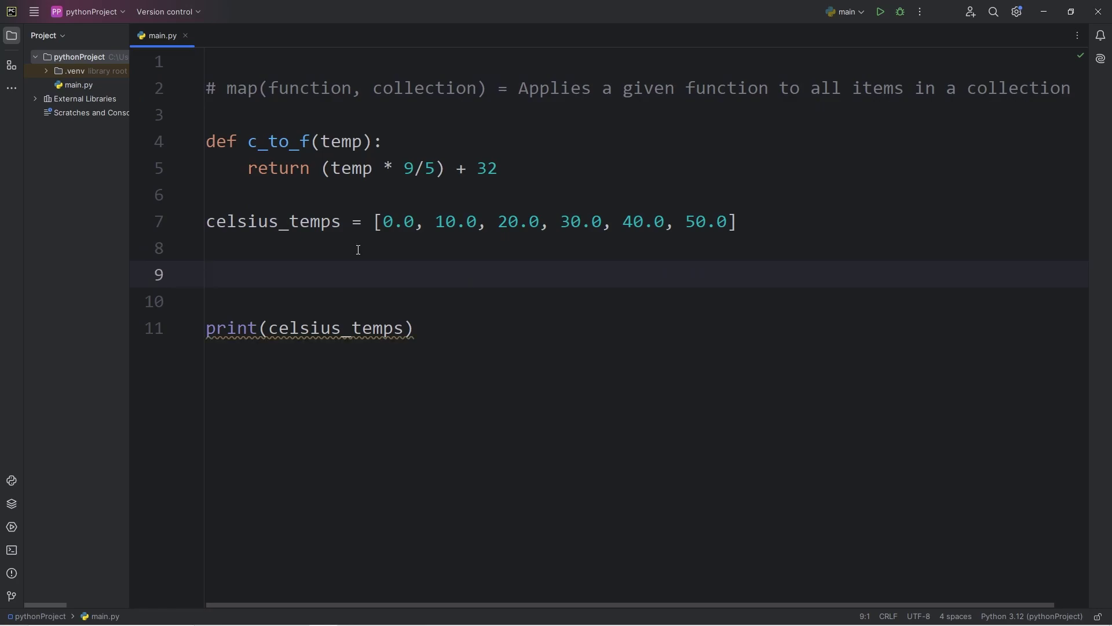
{"action": "type", "text": "fahrenh"}
{"action": "type", "text": "eit_te"}
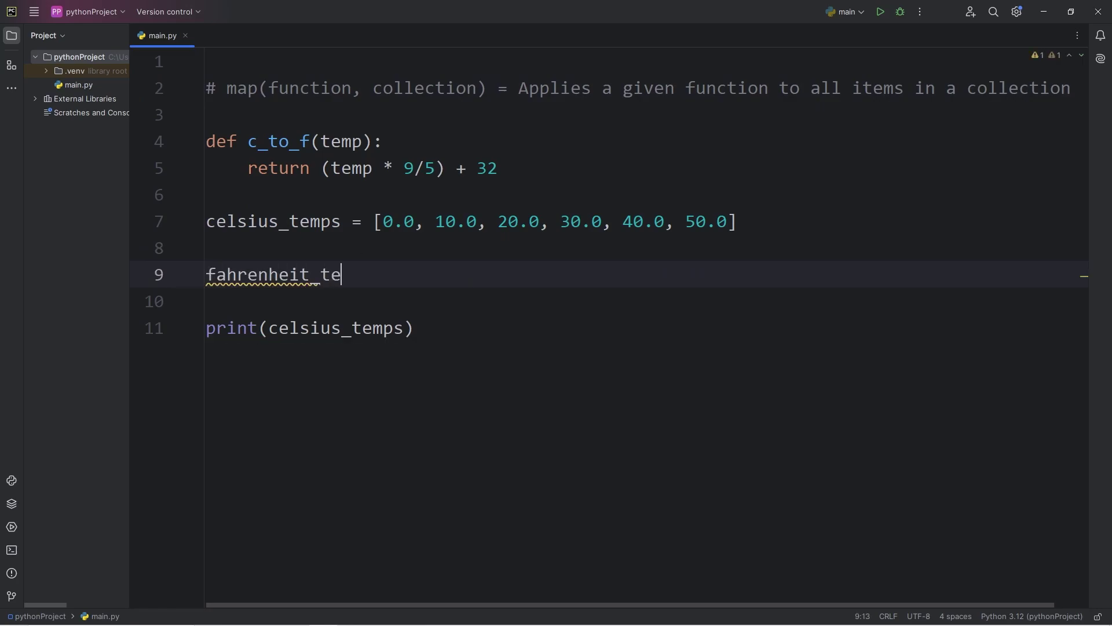
{"action": "type", "text": "mps "}
{"action": "type", "text": "= map"}
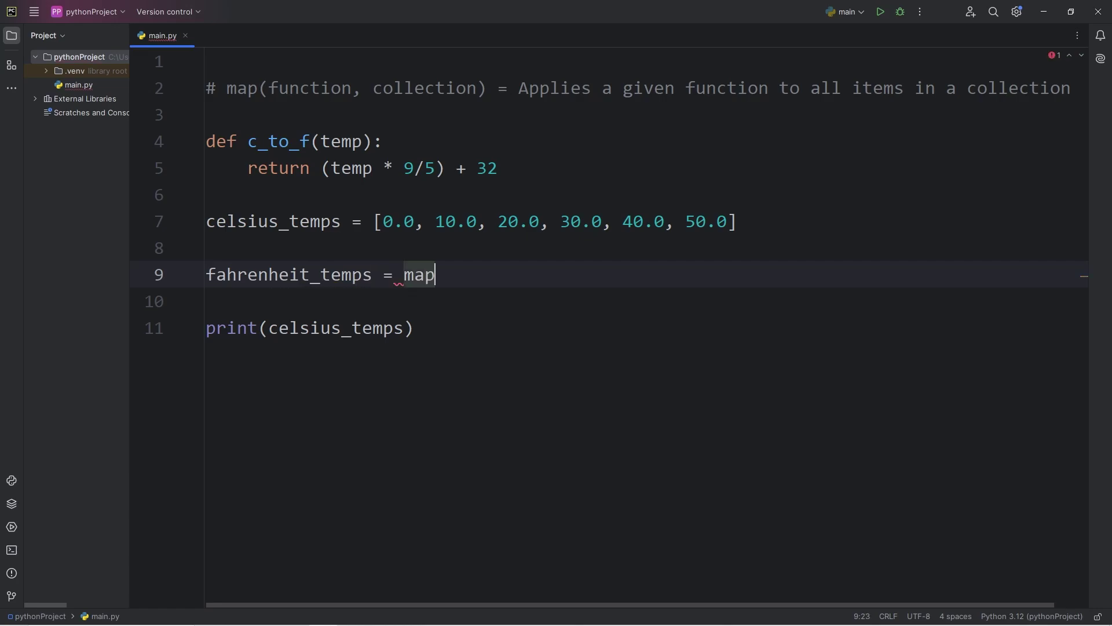
{"action": "type", "text": "("}
{"action": "double_click", "coordinate": [333, 88]}
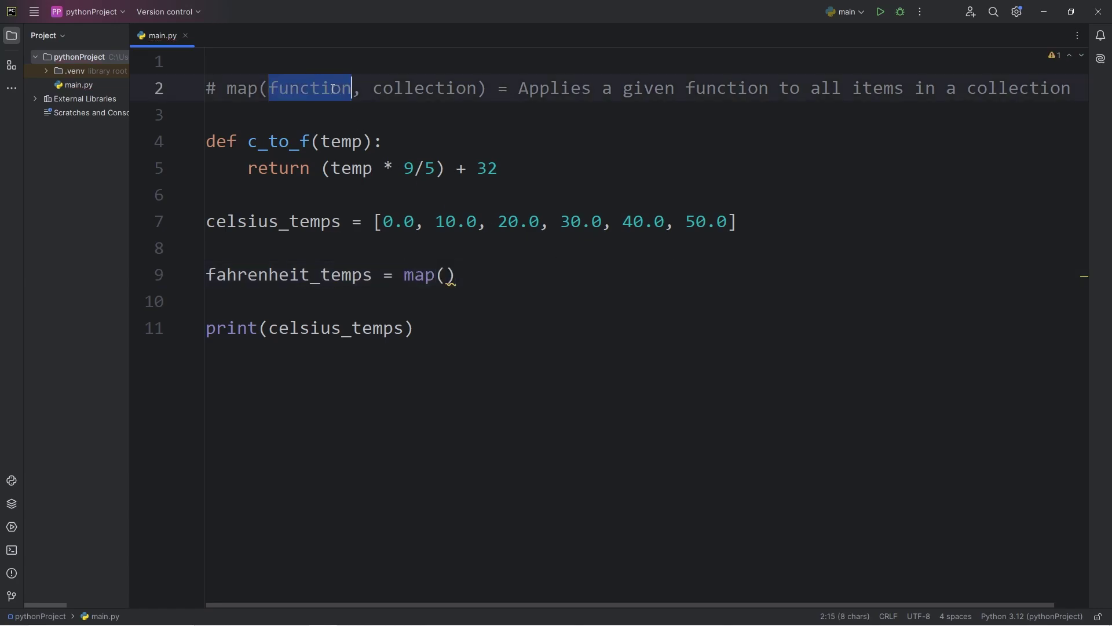
{"action": "double_click", "coordinate": [421, 89]}
{"action": "left_click", "coordinate": [445, 276]}
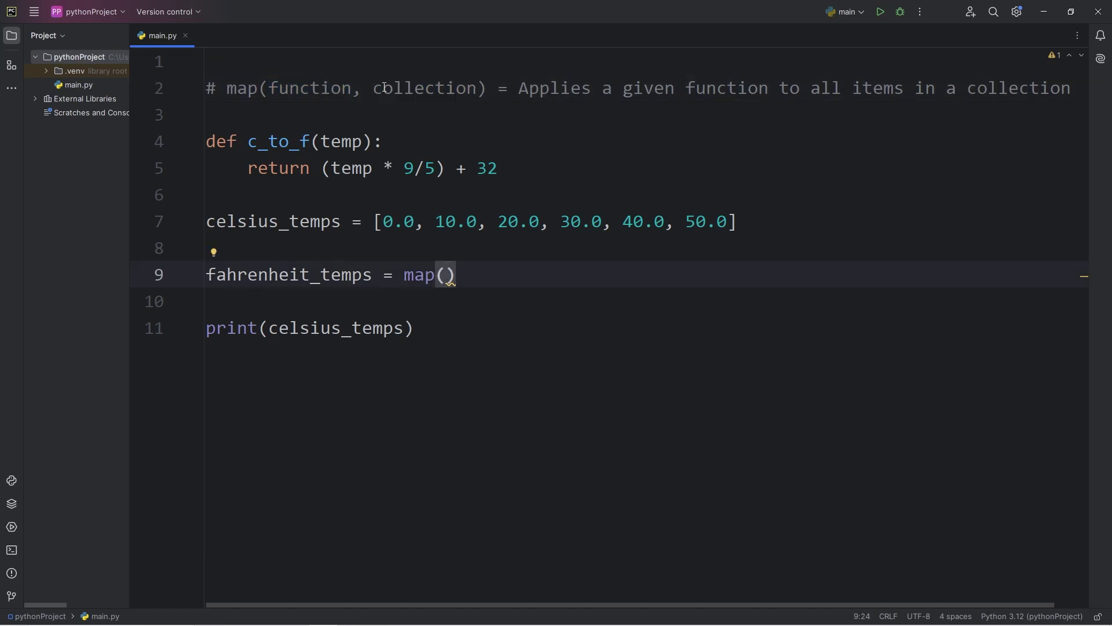
{"action": "double_click", "coordinate": [315, 88]}
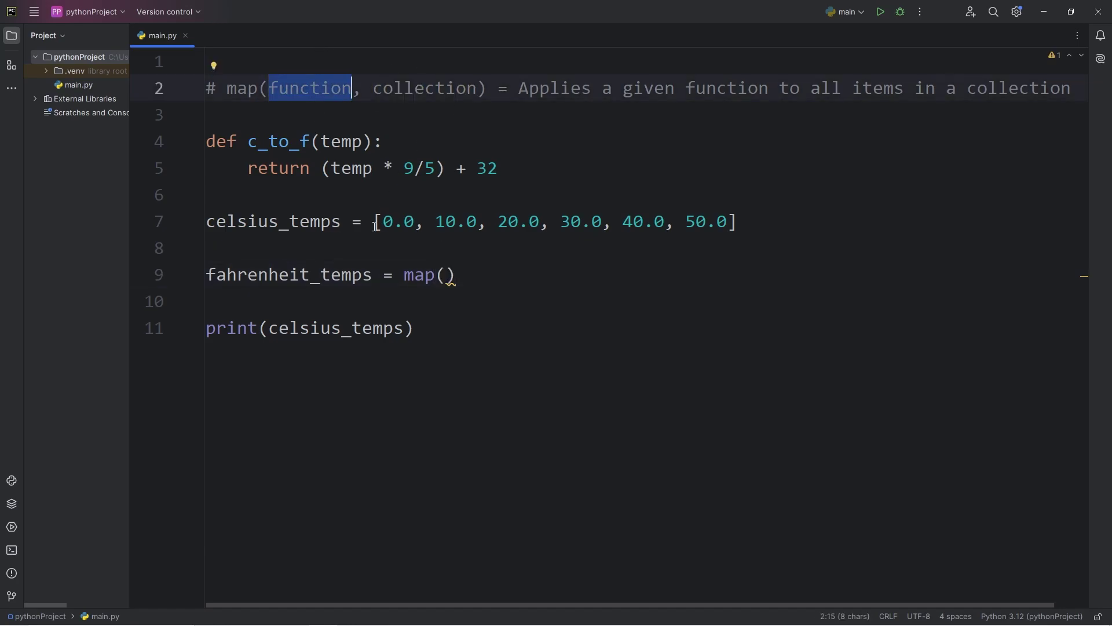
{"action": "left_click_drag", "start_coordinate": [376, 224], "coordinate": [745, 222]}
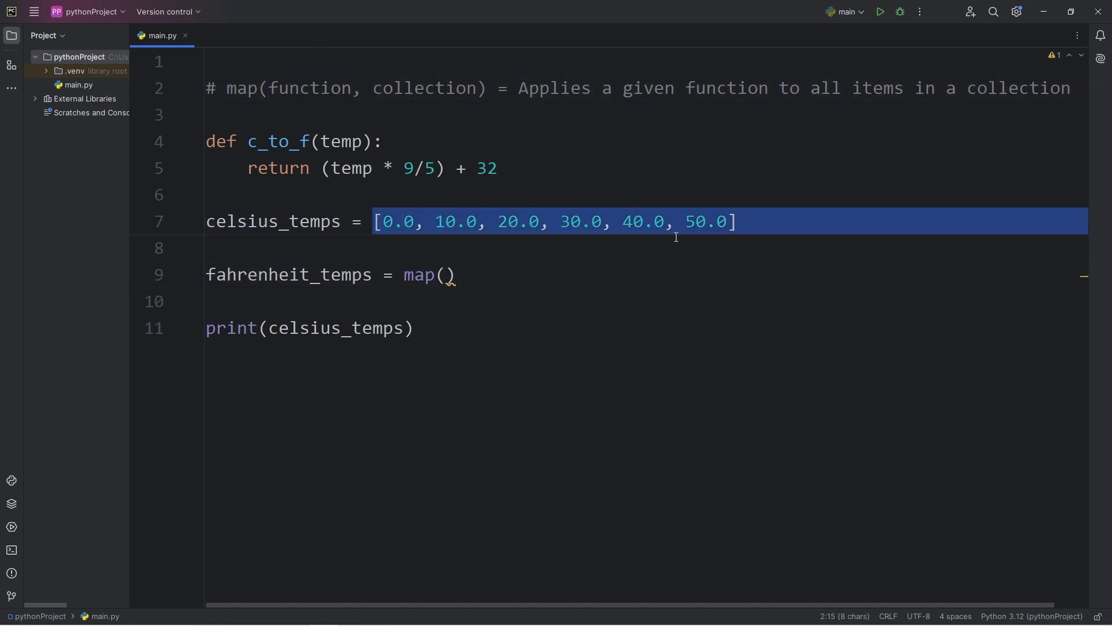
{"action": "double_click", "coordinate": [441, 88]}
{"action": "double_click", "coordinate": [270, 141]}
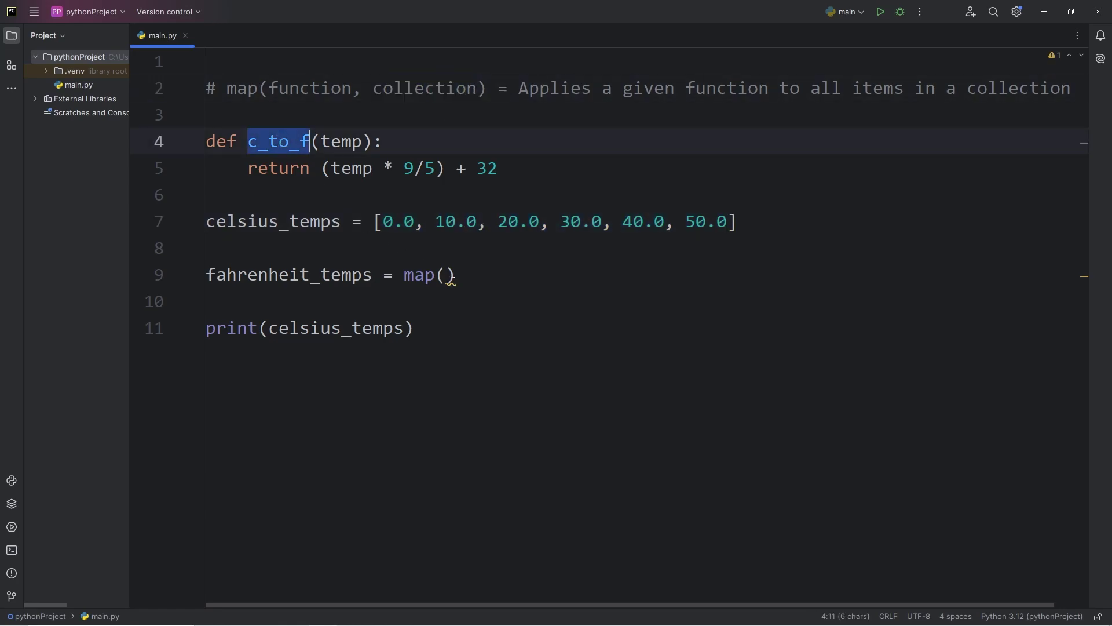
{"action": "left_click", "coordinate": [445, 275]}
{"action": "type", "text": "c_to_f"}
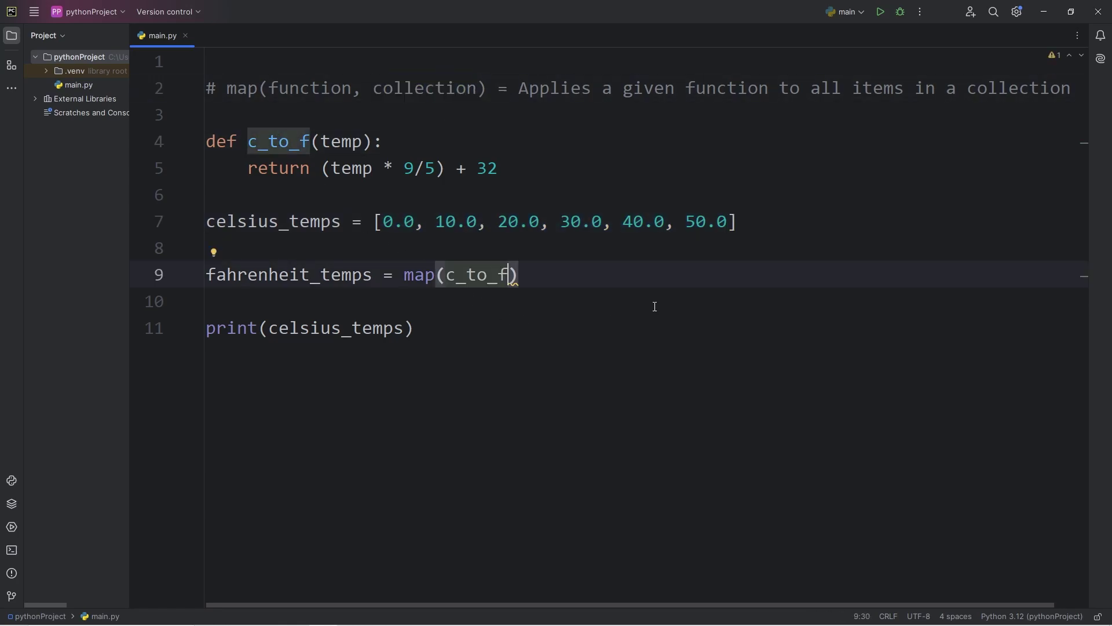
{"action": "type", "text": ","}
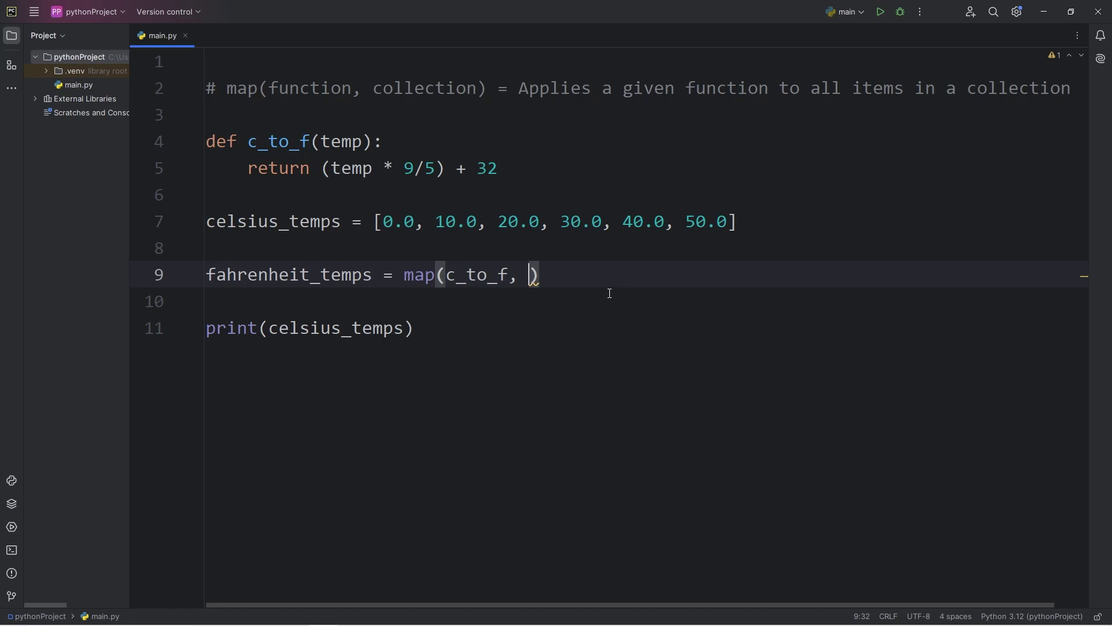
Paste celsius_temps in as map's second argument.
{"action": "double_click", "coordinate": [319, 220]}
{"action": "key", "text": "ctrl+c"}
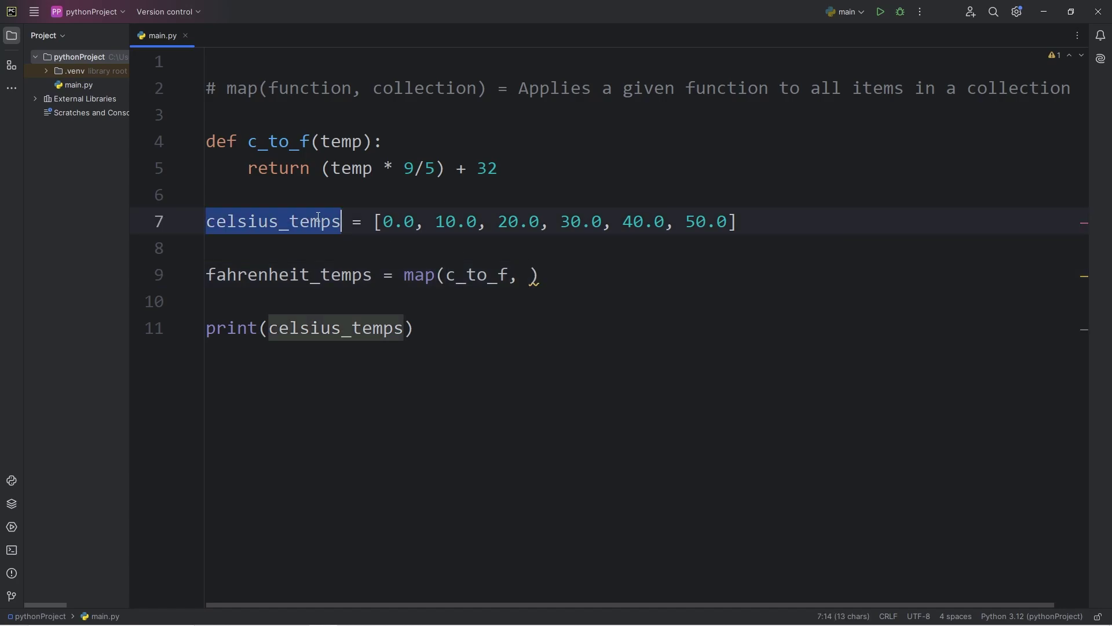
{"action": "left_click", "coordinate": [532, 278]}
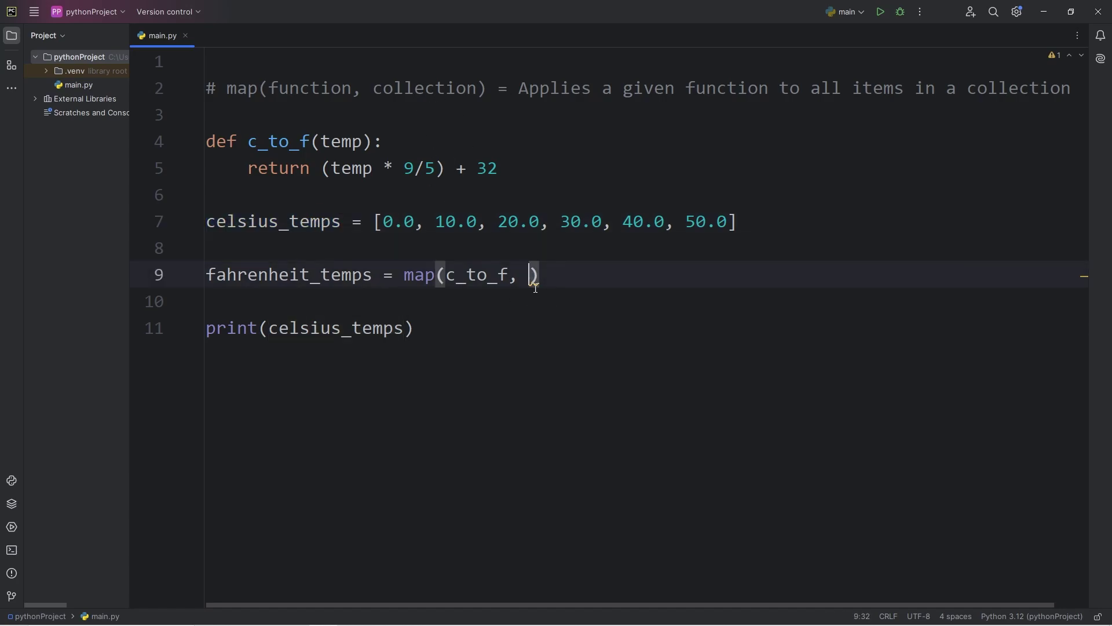
{"action": "key", "text": "ctrl+v"}
Replace celsius_temps in the print call with fahrenheit_temps.
{"action": "left_click", "coordinate": [593, 277]}
{"action": "left_click", "coordinate": [261, 278]}
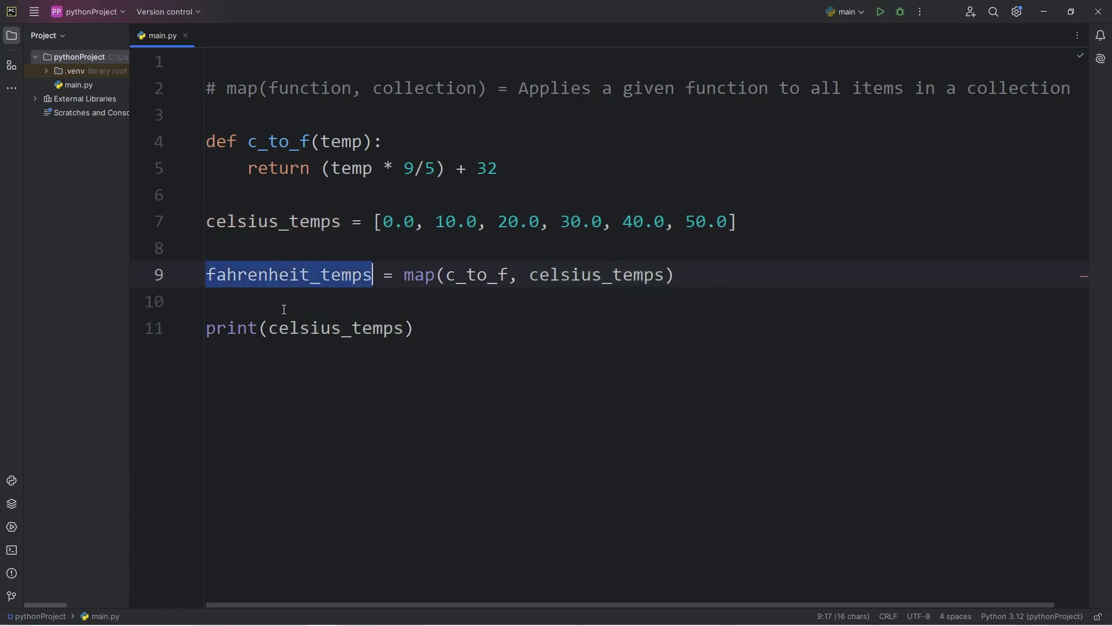
{"action": "left_click", "coordinate": [331, 328]}
{"action": "double_click", "coordinate": [358, 327]}
{"action": "type", "text": "fahrenheit_temps"}
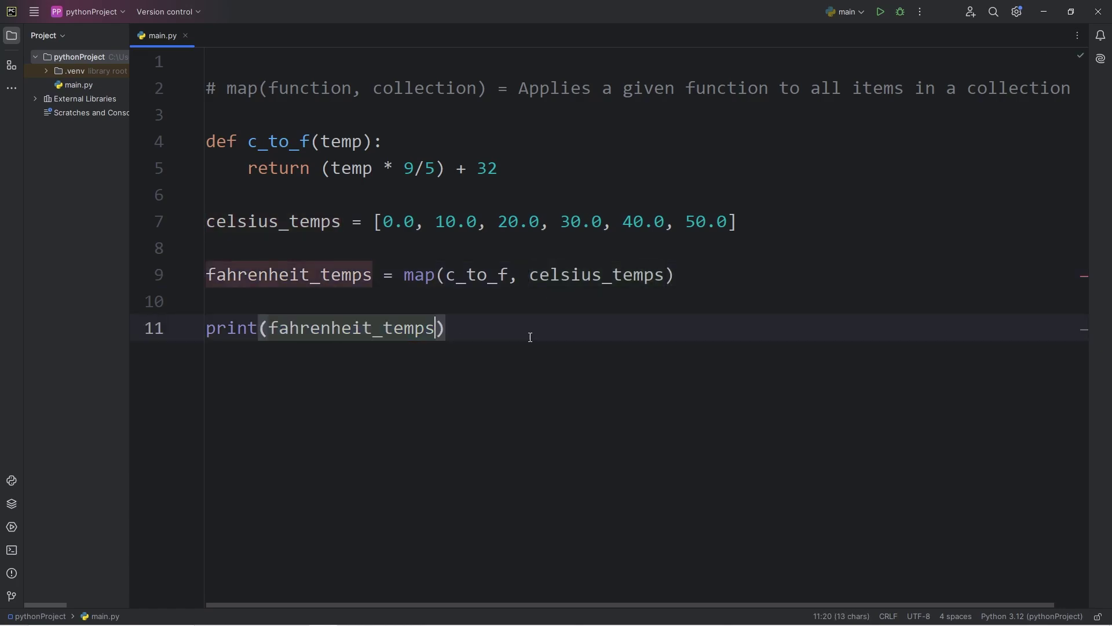
{"action": "left_click", "coordinate": [881, 11]}
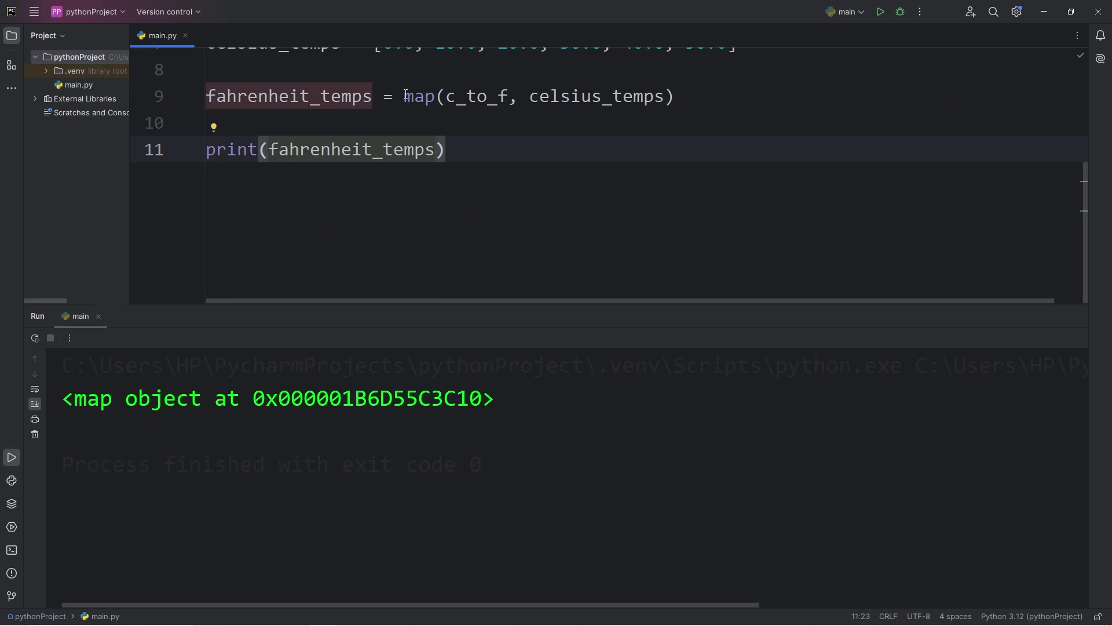
{"action": "left_click_drag", "start_coordinate": [405, 96], "coordinate": [675, 97]}
{"action": "left_click_drag", "start_coordinate": [68, 398], "coordinate": [202, 399]}
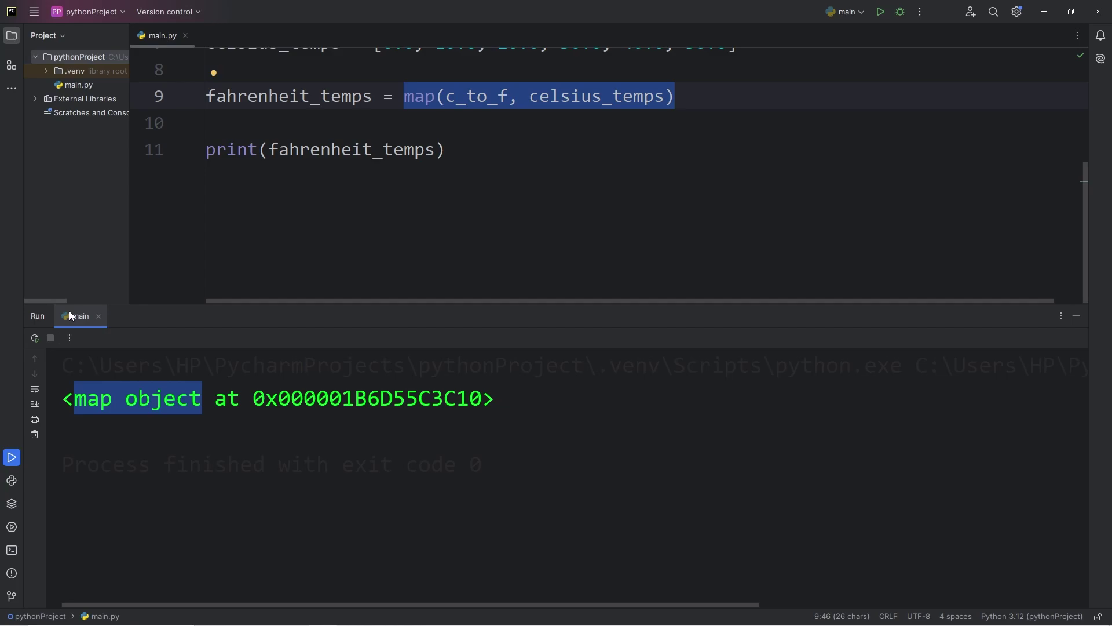
{"action": "left_click", "coordinate": [99, 316]}
{"action": "left_click_drag", "start_coordinate": [521, 328], "coordinate": [199, 323]}
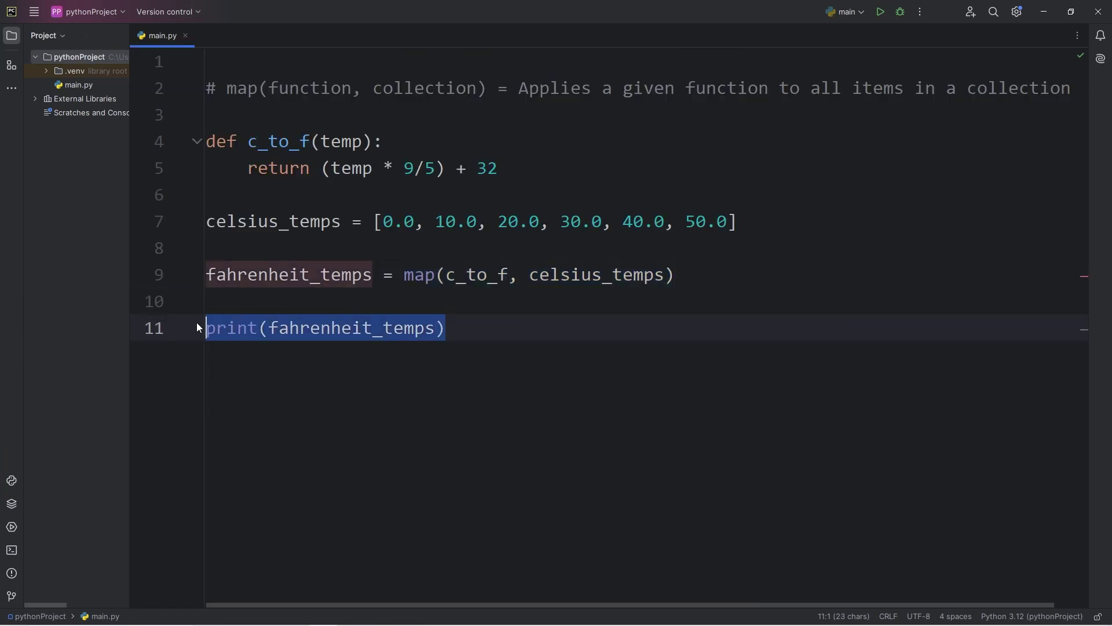
{"action": "type", "text": "for "}
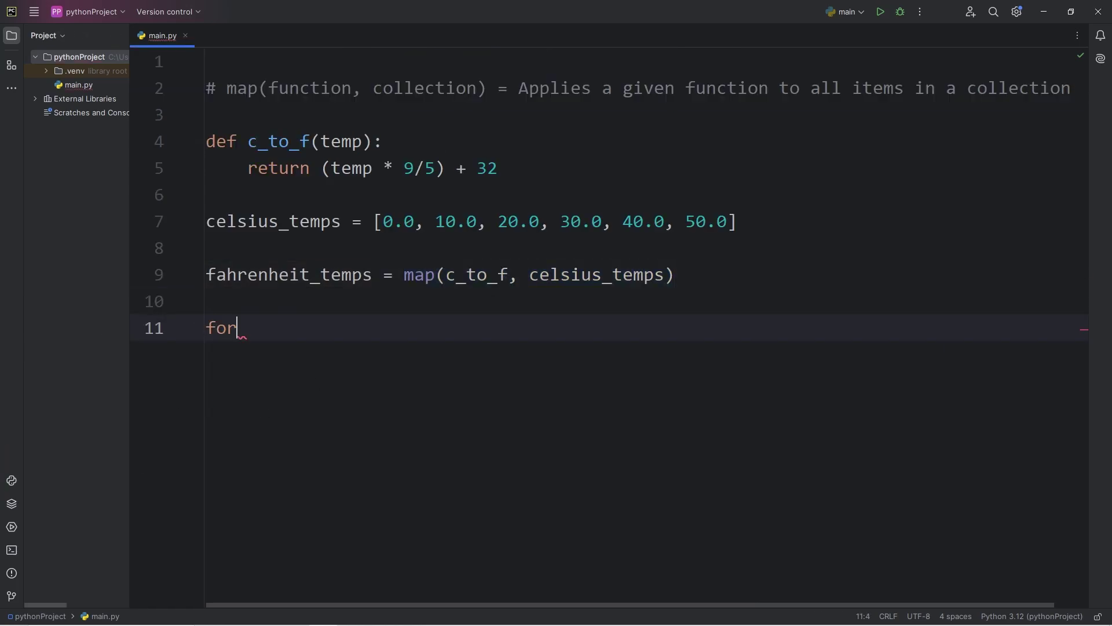
{"action": "type", "text": "te"}
{"action": "type", "text": "mp in"}
Write a for loop printing each temp in fahrenheit_temps and run it, printing 32.0 through 122.0.
{"action": "double_click", "coordinate": [267, 277]}
{"action": "key", "text": "ctrl+c"}
{"action": "left_click", "coordinate": [397, 330]}
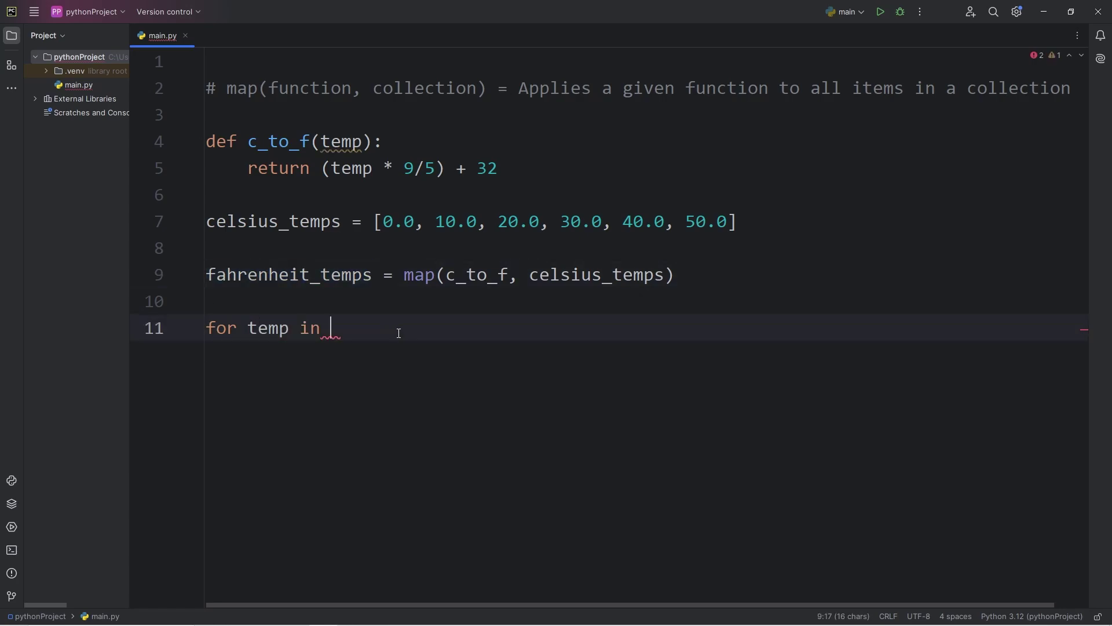
{"action": "key", "text": "ctrl+v"}
{"action": "type", "text": ":"}
{"action": "key", "text": "Return"}
{"action": "type", "text": "print"}
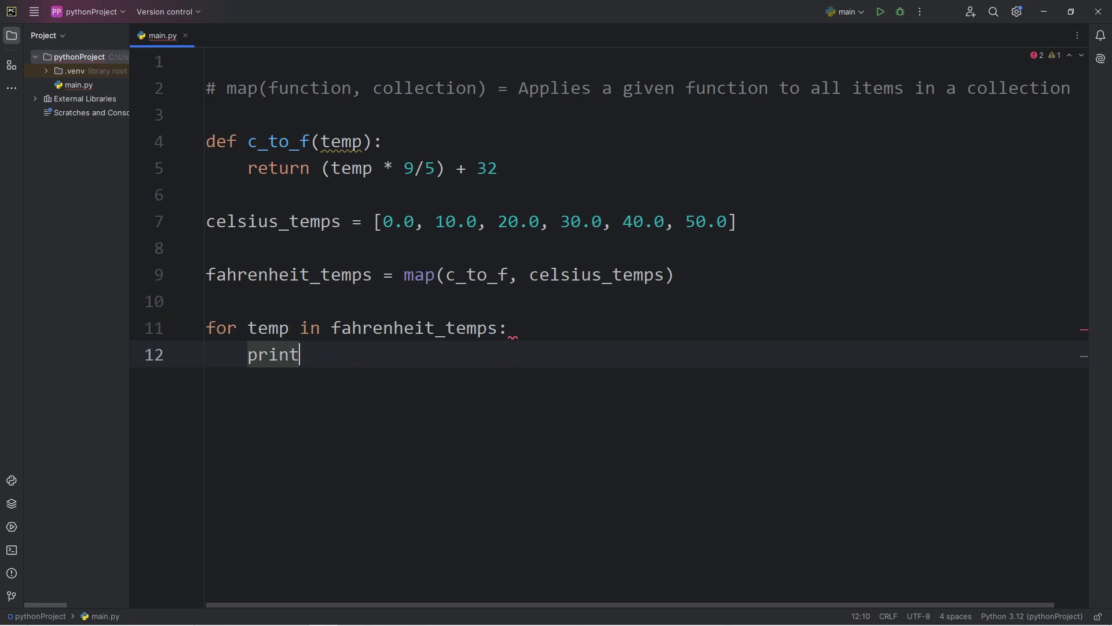
{"action": "type", "text": "(temp"}
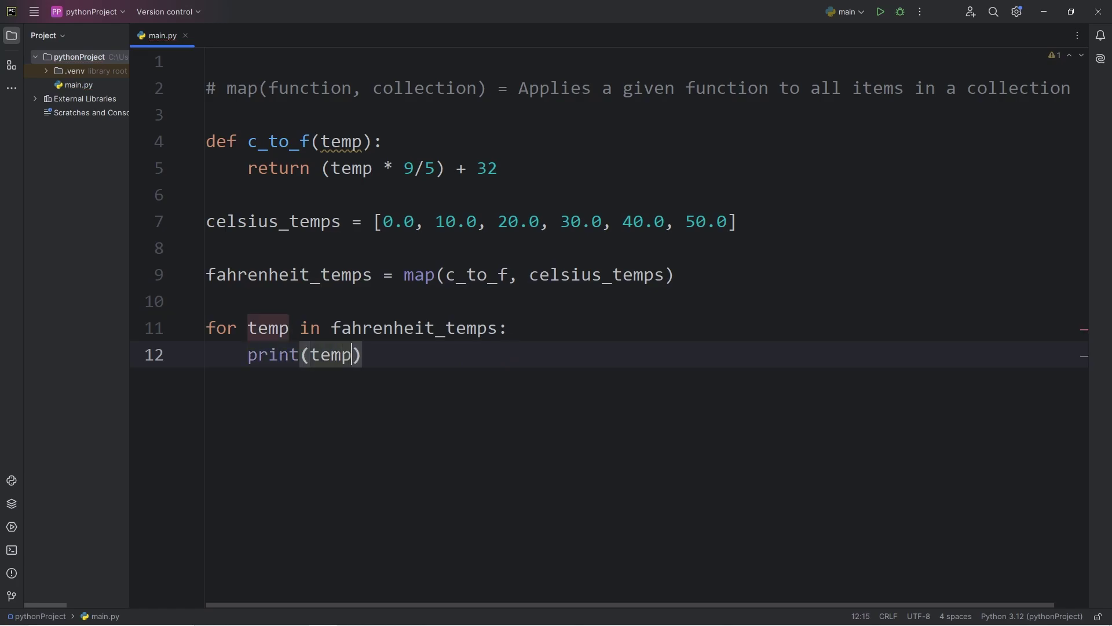
{"action": "key", "text": "shift+F10"}
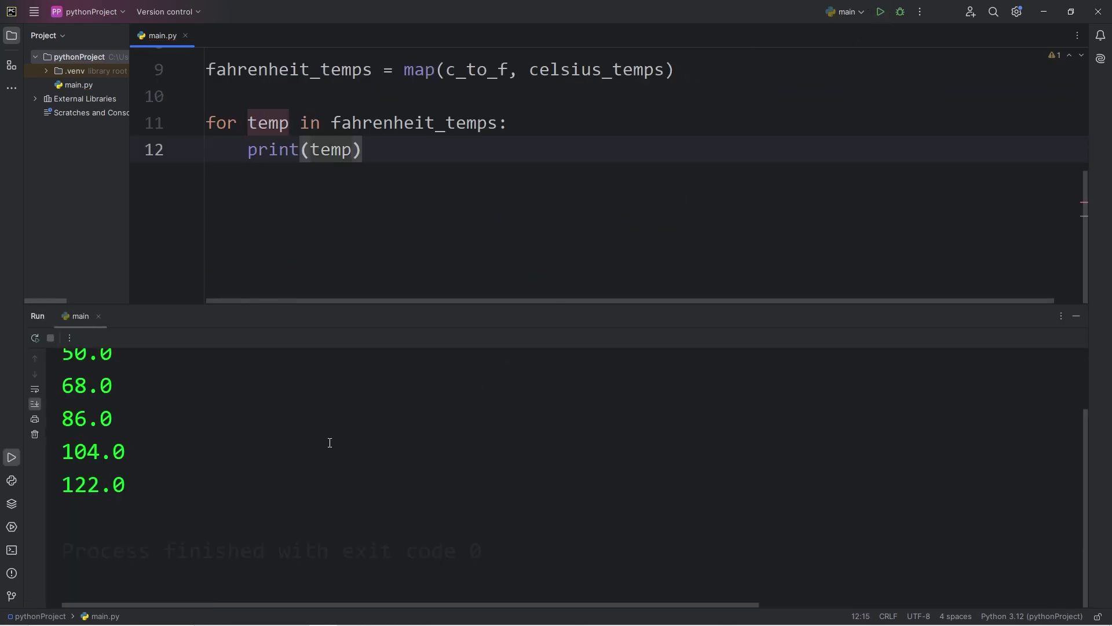
Close the Run panel and delete the for loop on lines 11–12.
{"action": "left_click_drag", "start_coordinate": [206, 559], "coordinate": [48, 399]}
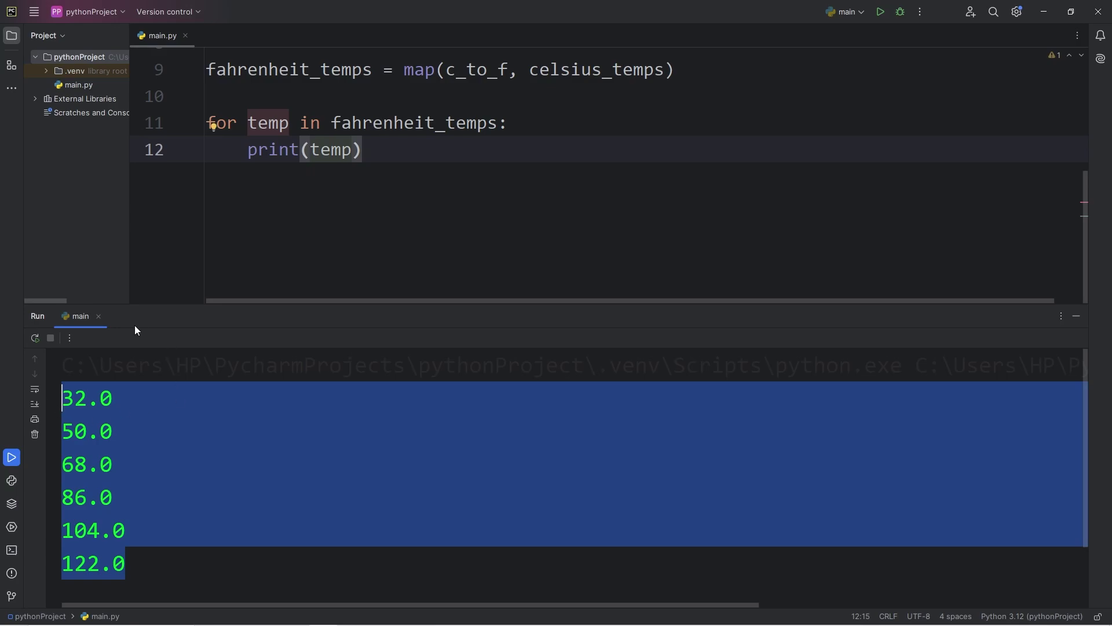
{"action": "left_click", "coordinate": [98, 317]}
{"action": "mouse_move", "coordinate": [362, 354]}
{"action": "left_mouse_down"}
{"action": "mouse_move", "coordinate": [252, 329]}
{"action": "mouse_move", "coordinate": [202, 331]}
{"action": "left_mouse_up"}
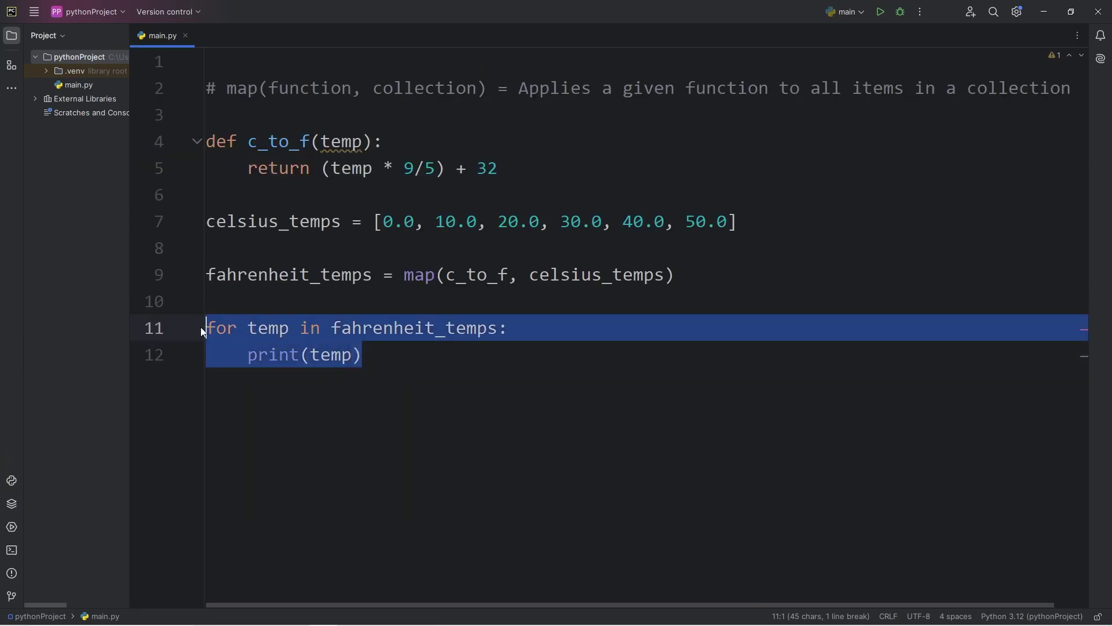
{"action": "key", "text": "Delete"}
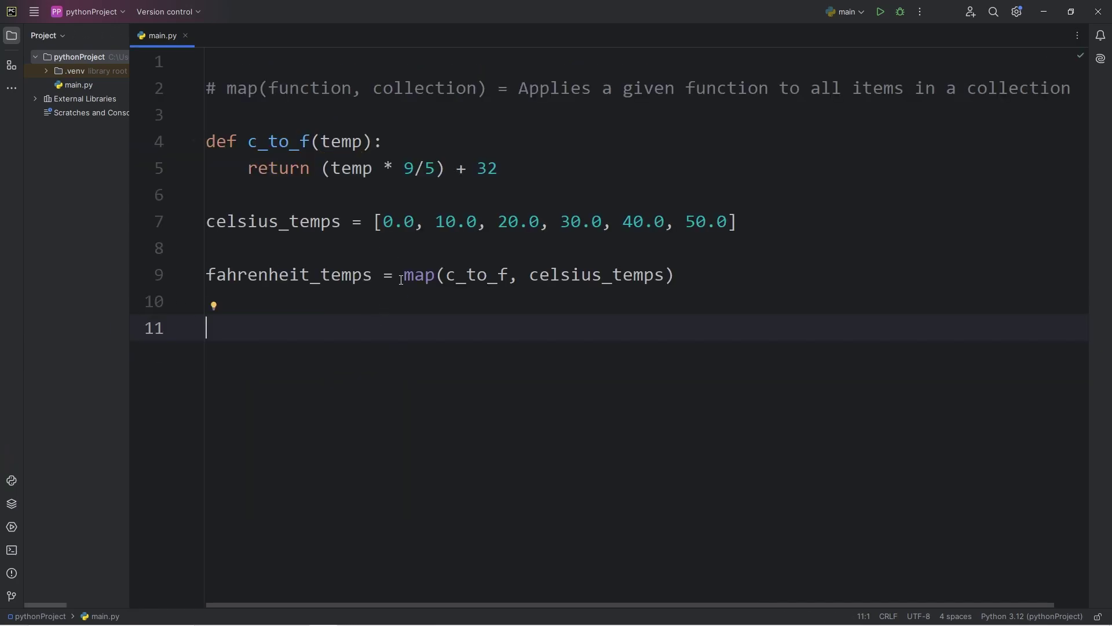
Wrap the map call on line 9 in list() and add lines below it.
{"action": "left_click_drag", "start_coordinate": [404, 275], "coordinate": [676, 275]}
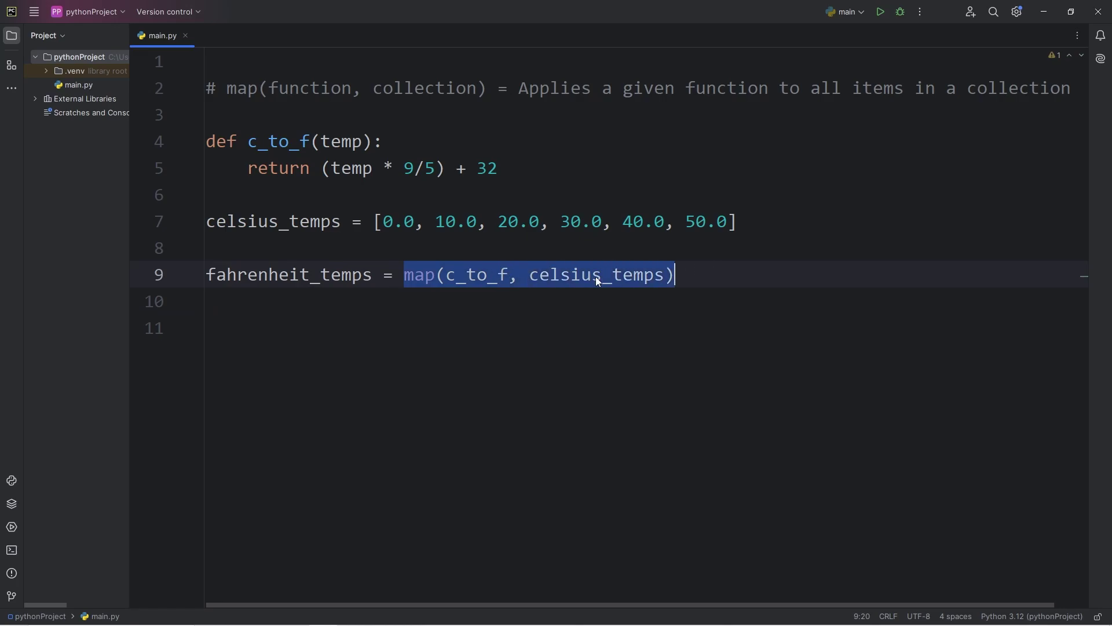
{"action": "left_click", "coordinate": [405, 275]}
{"action": "type", "text": "list"}
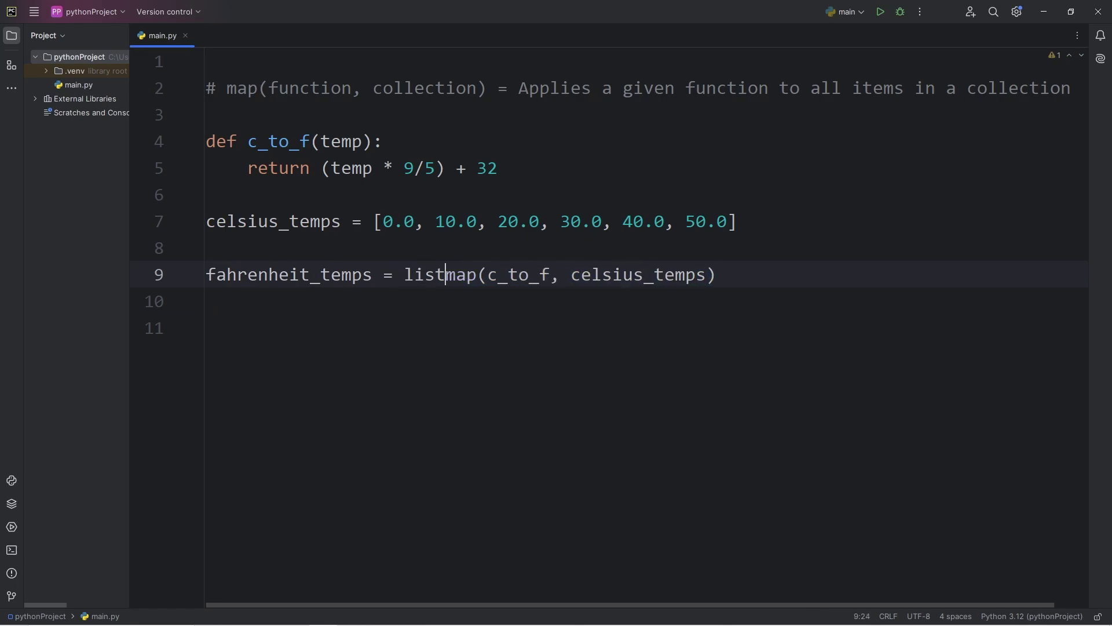
{"action": "type", "text": "("}
{"action": "left_click", "coordinate": [743, 274]}
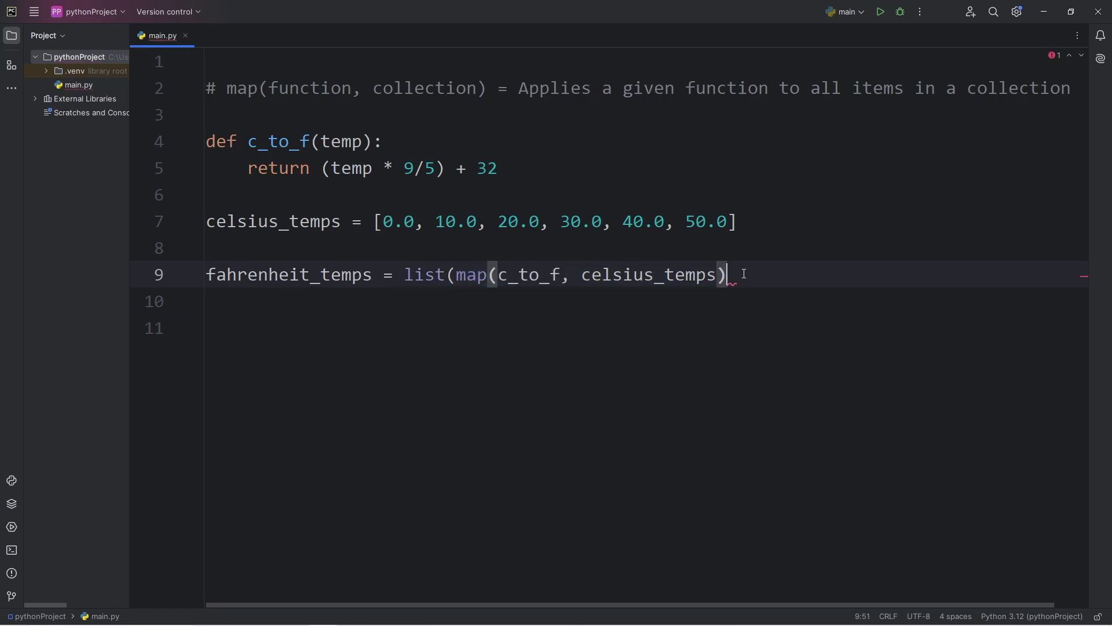
{"action": "type", "text": ")"}
{"action": "key", "text": "Return"}
{"action": "key", "text": "Return"}
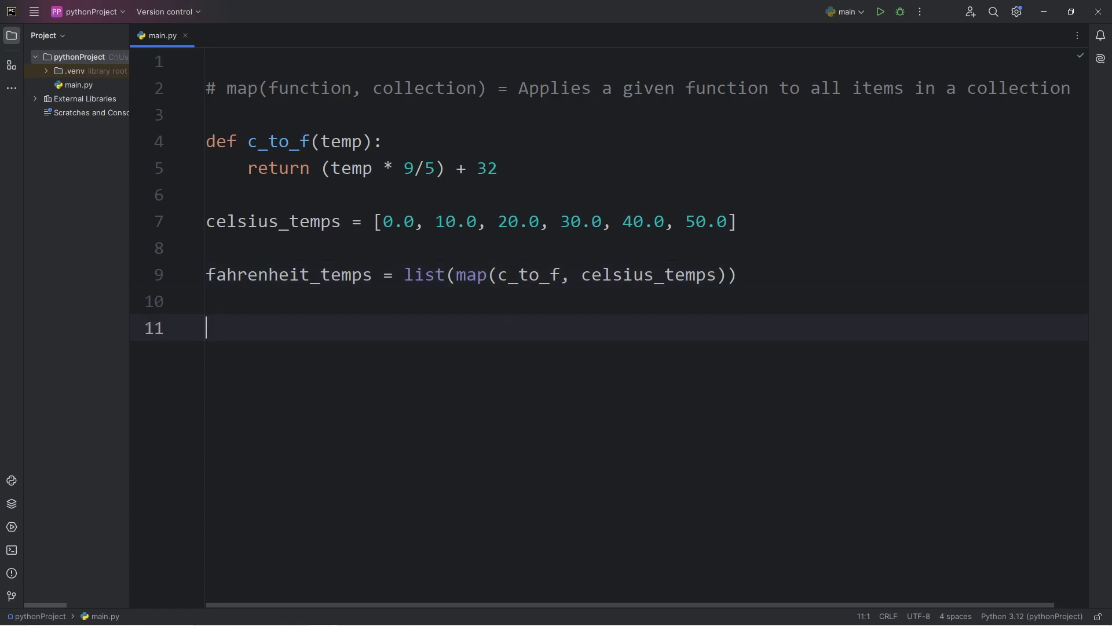
{"action": "type", "text": "print()"}
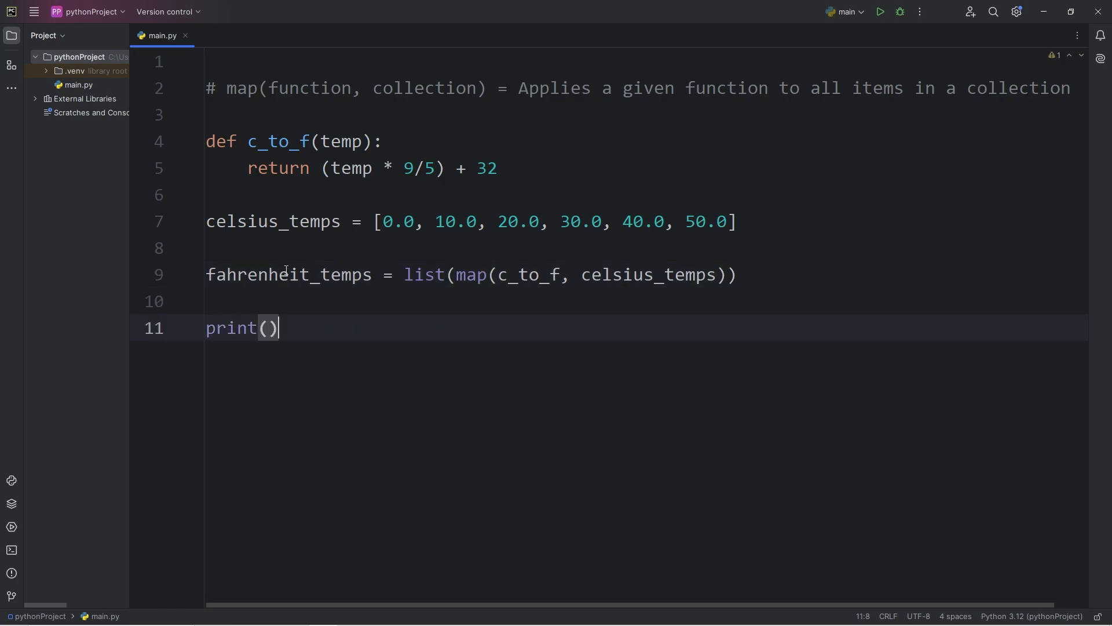
Put fahrenheit_temps inside the print() call on line 11.
{"action": "double_click", "coordinate": [286, 275]}
{"action": "key", "text": "ctrl+c"}
{"action": "left_click", "coordinate": [264, 327]}
{"action": "key", "text": "ctrl+v"}
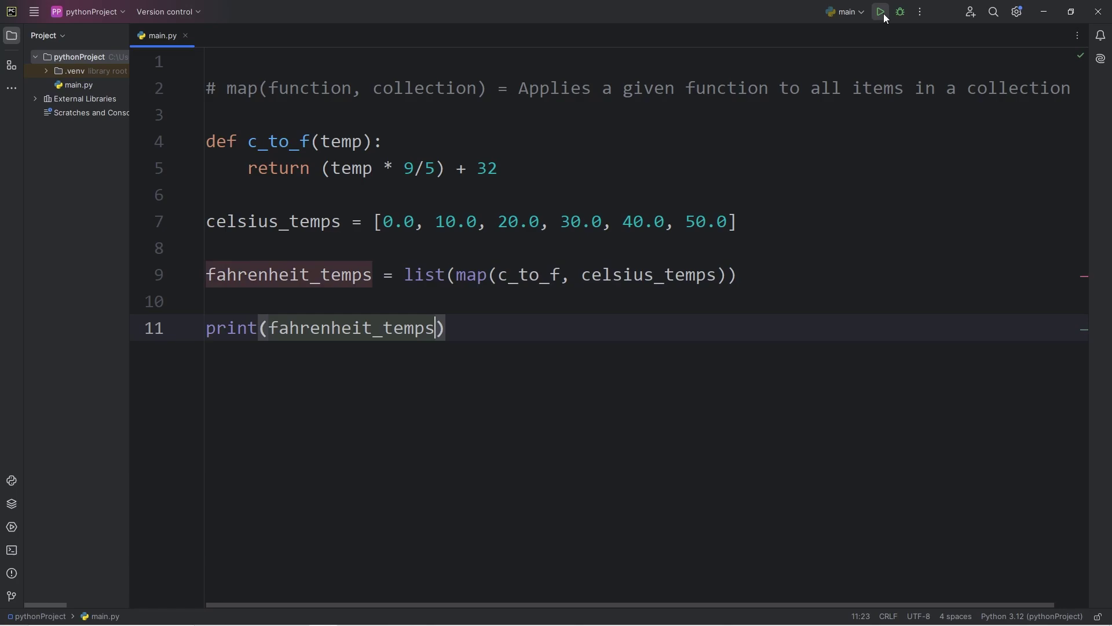
Run main.py, highlight the map call and printed Fahrenheit list [32.0 … 122.0], then close the output.
{"action": "left_click", "coordinate": [881, 12]}
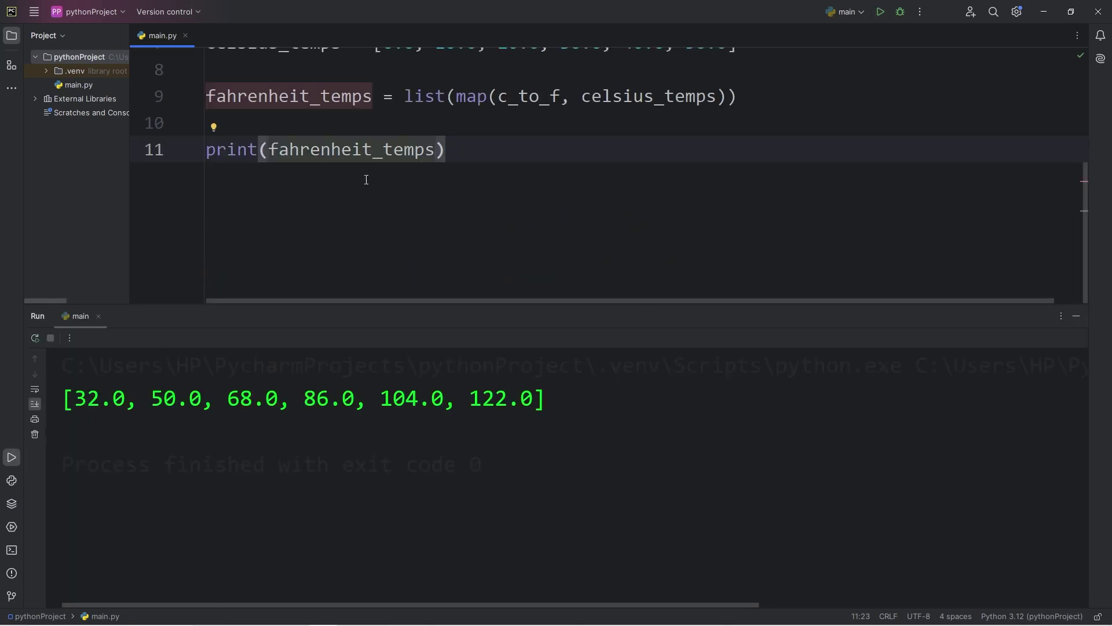
{"action": "scroll", "coordinate": [397, 224], "scroll_direction": "up", "scroll_amount": 1}
{"action": "left_click_drag", "start_coordinate": [458, 176], "coordinate": [726, 176]}
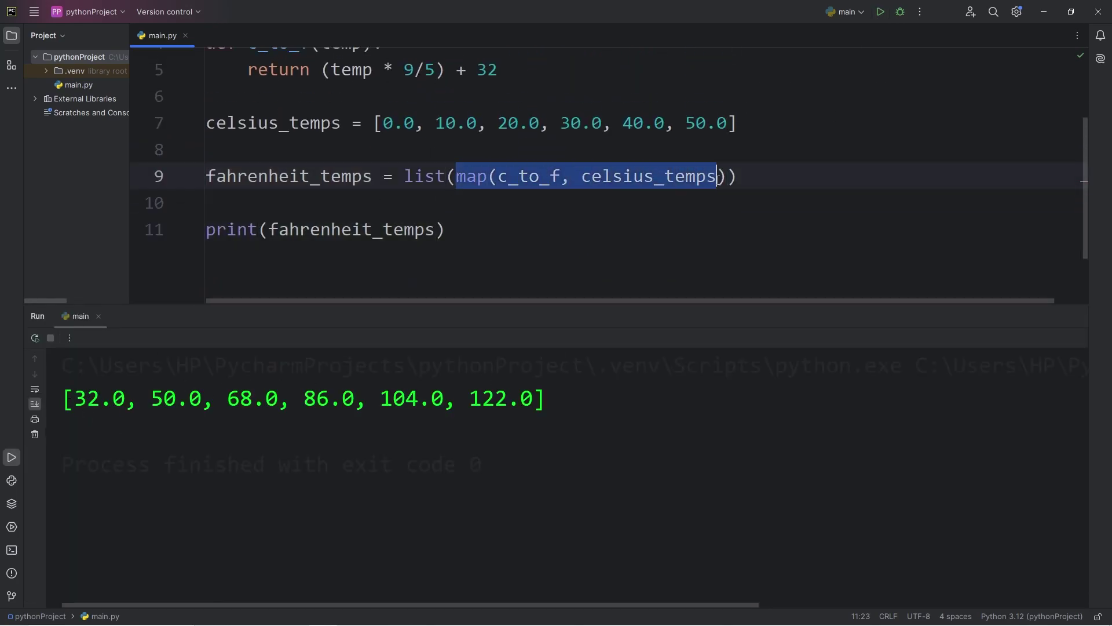
{"action": "left_click", "coordinate": [394, 123]}
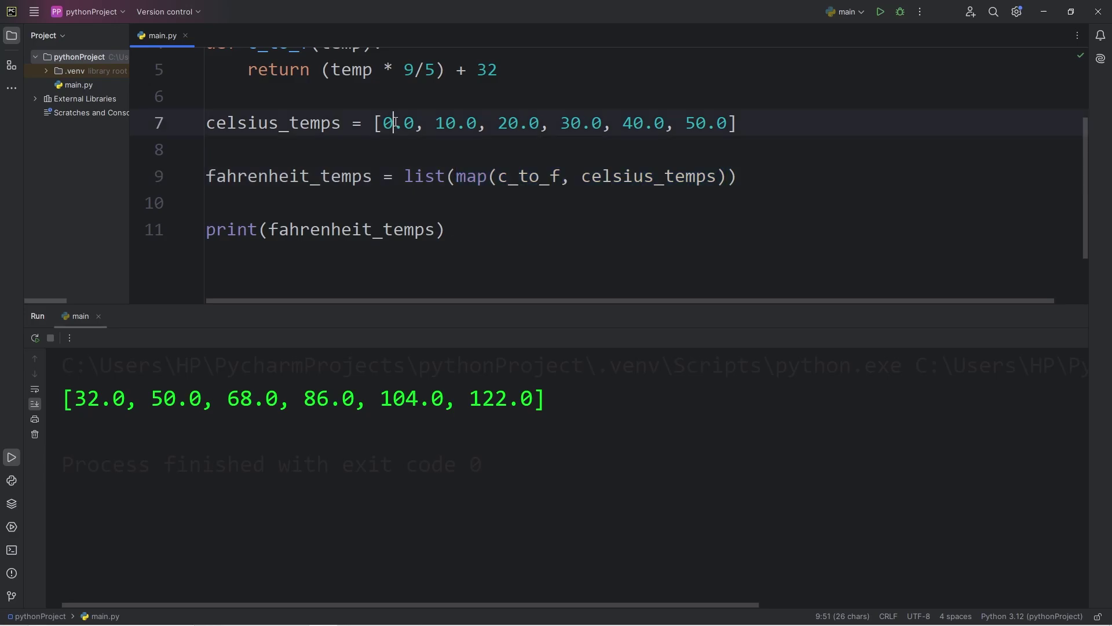
{"action": "left_click", "coordinate": [269, 123]}
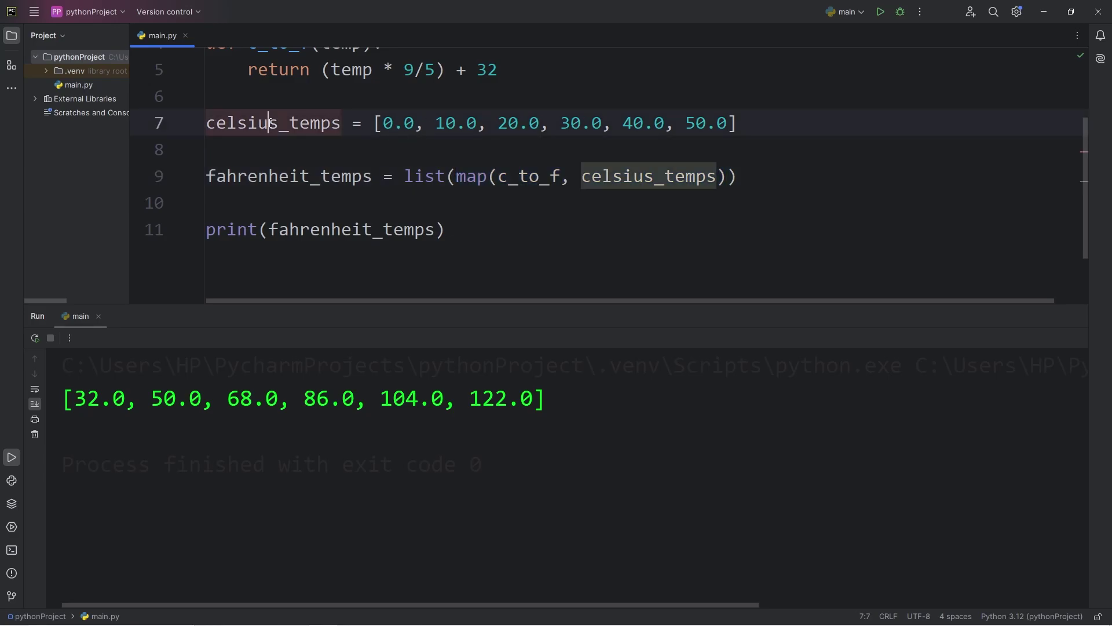
{"action": "left_click_drag", "start_coordinate": [532, 417], "coordinate": [107, 461]}
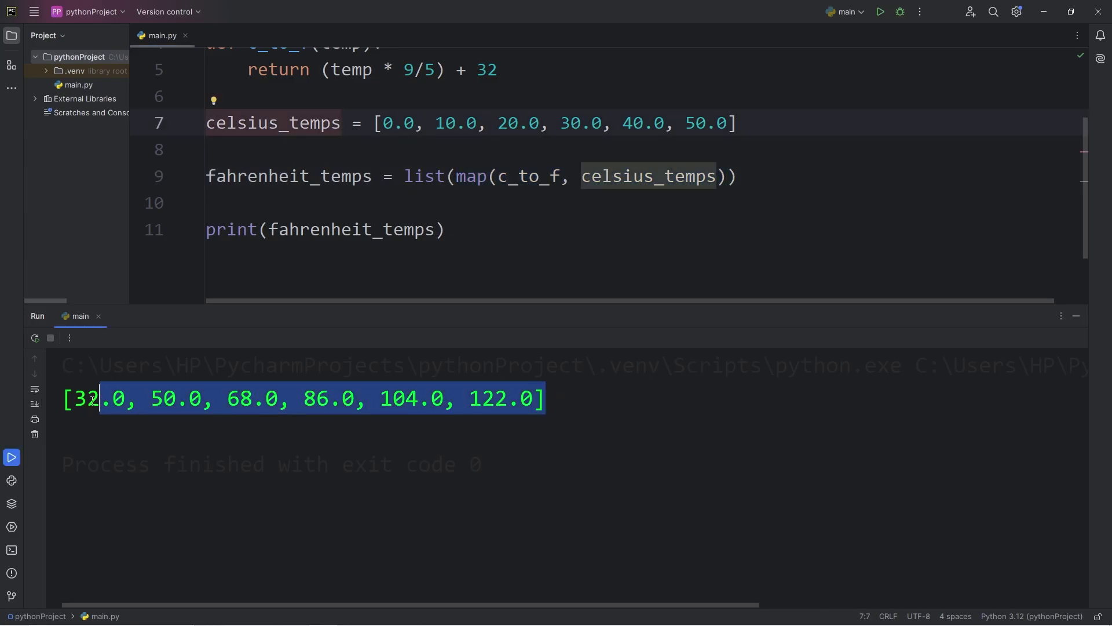
{"action": "left_click", "coordinate": [98, 316]}
Delete the c_to_f definition and its return formula on lines 4–5.
{"action": "double_click", "coordinate": [285, 142]}
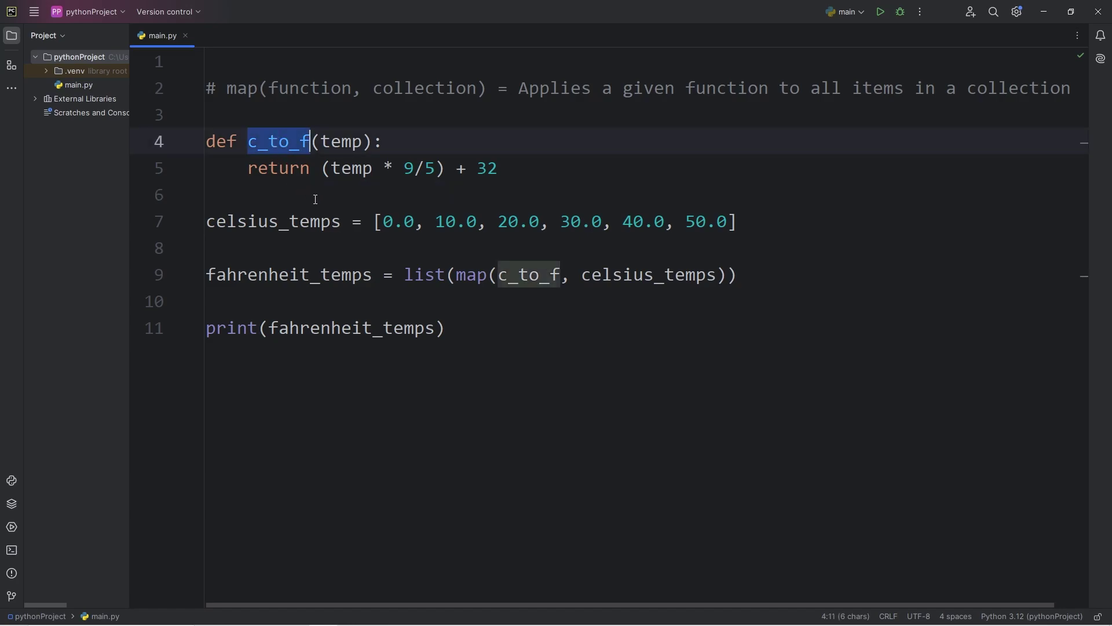
{"action": "left_click", "coordinate": [502, 276]}
{"action": "double_click", "coordinate": [502, 276]}
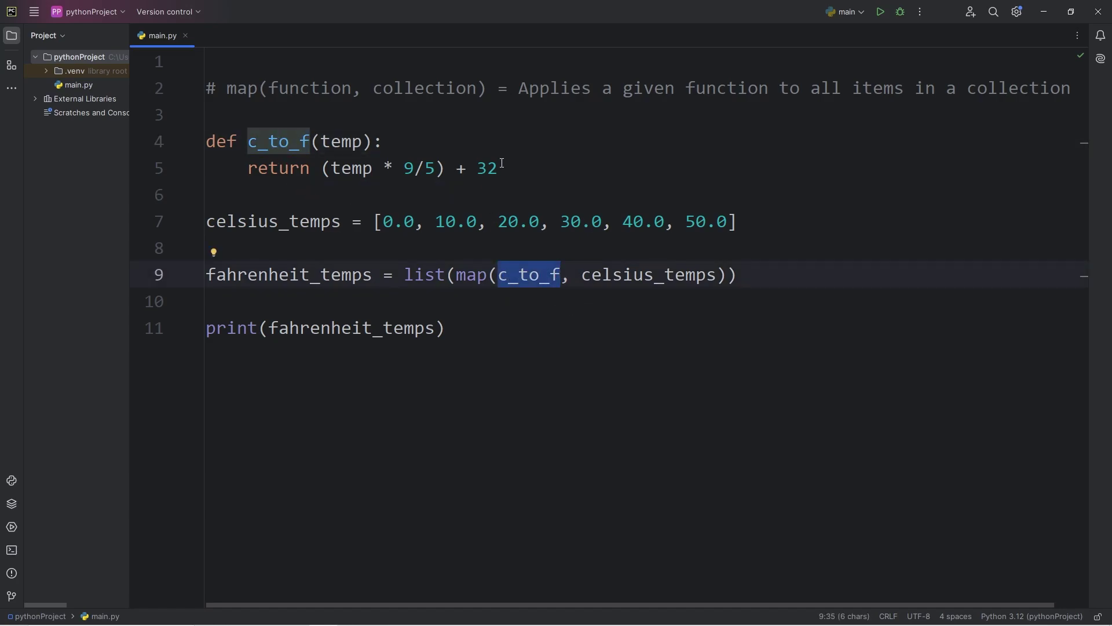
{"action": "left_click_drag", "start_coordinate": [501, 168], "coordinate": [209, 142]}
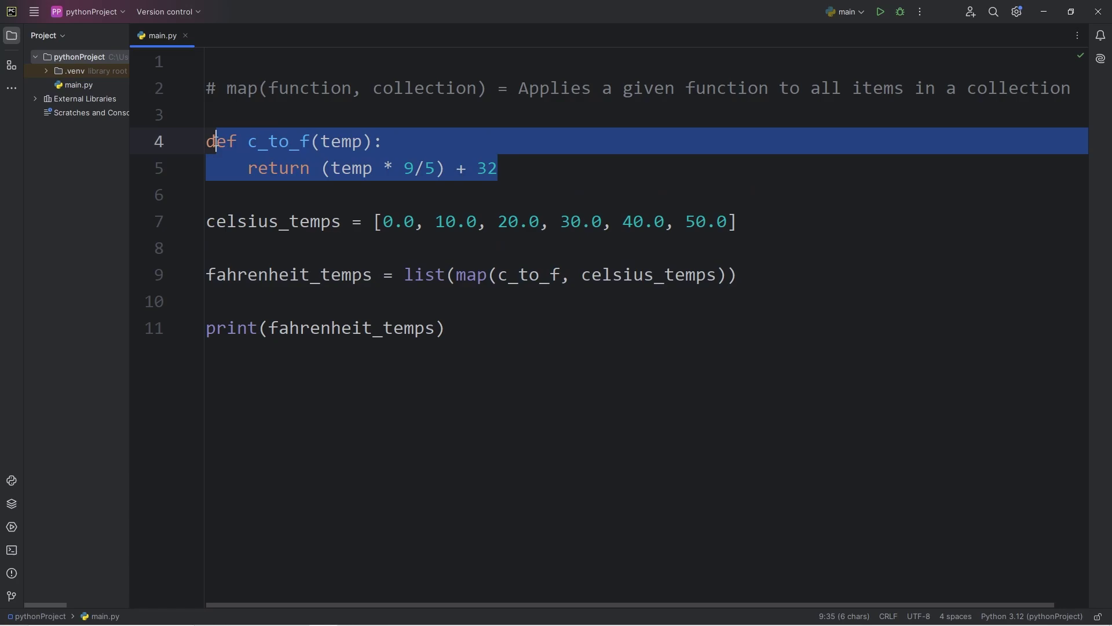
{"action": "double_click", "coordinate": [280, 141]}
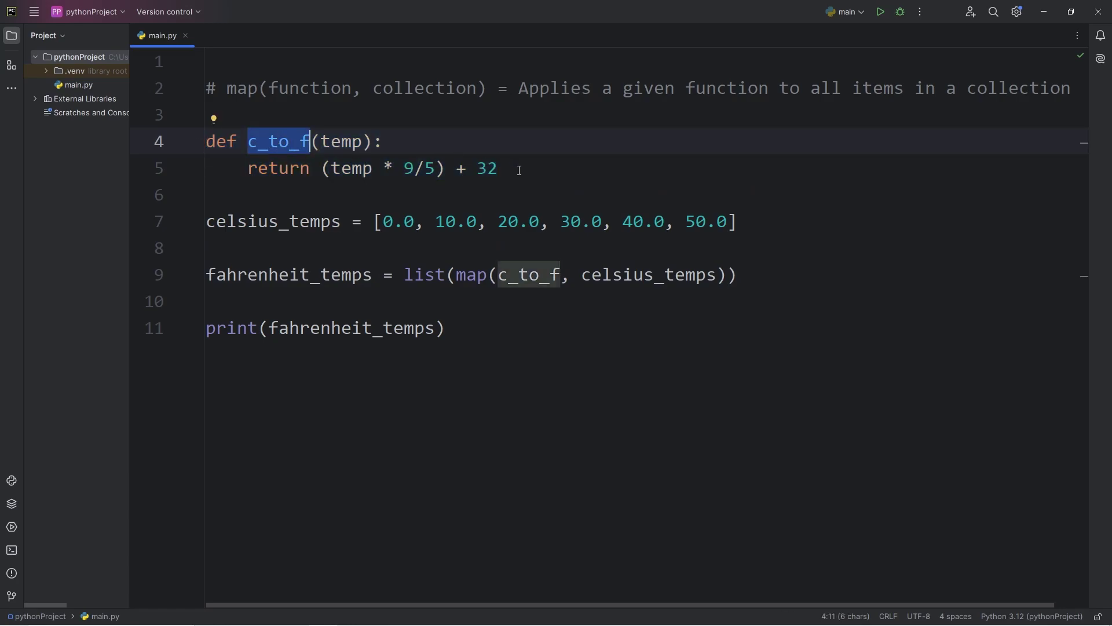
{"action": "left_click_drag", "start_coordinate": [541, 167], "coordinate": [322, 168]}
{"action": "left_click", "coordinate": [544, 168]}
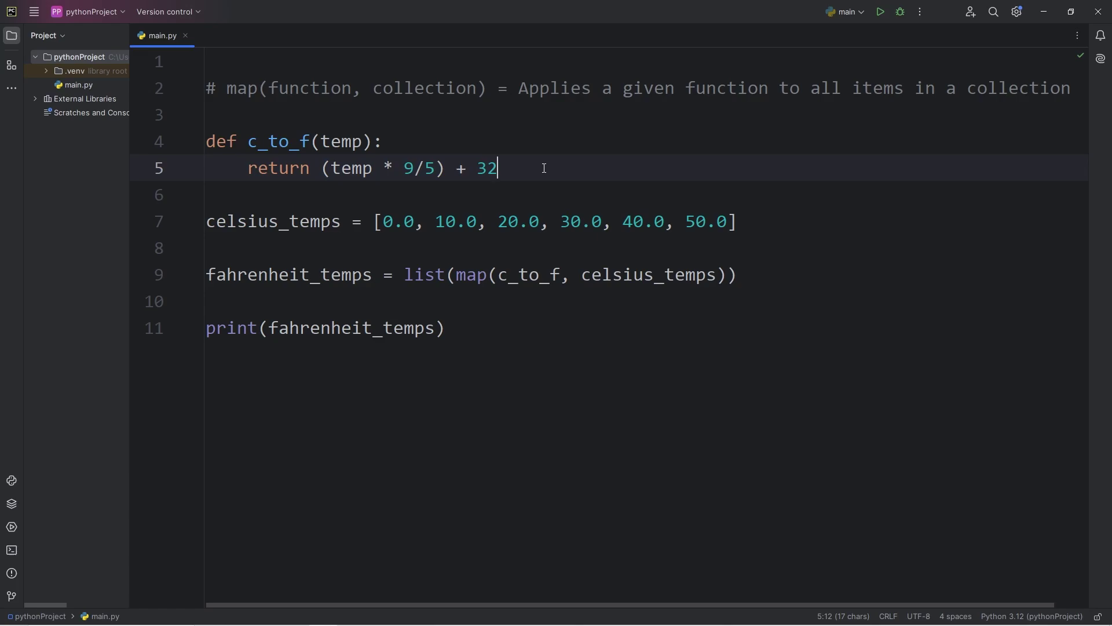
{"action": "left_click_drag", "start_coordinate": [544, 168], "coordinate": [200, 142]}
{"action": "key", "text": "BackSpace"}
{"action": "key", "text": "BackSpace"}
{"action": "key", "text": "BackSpace"}
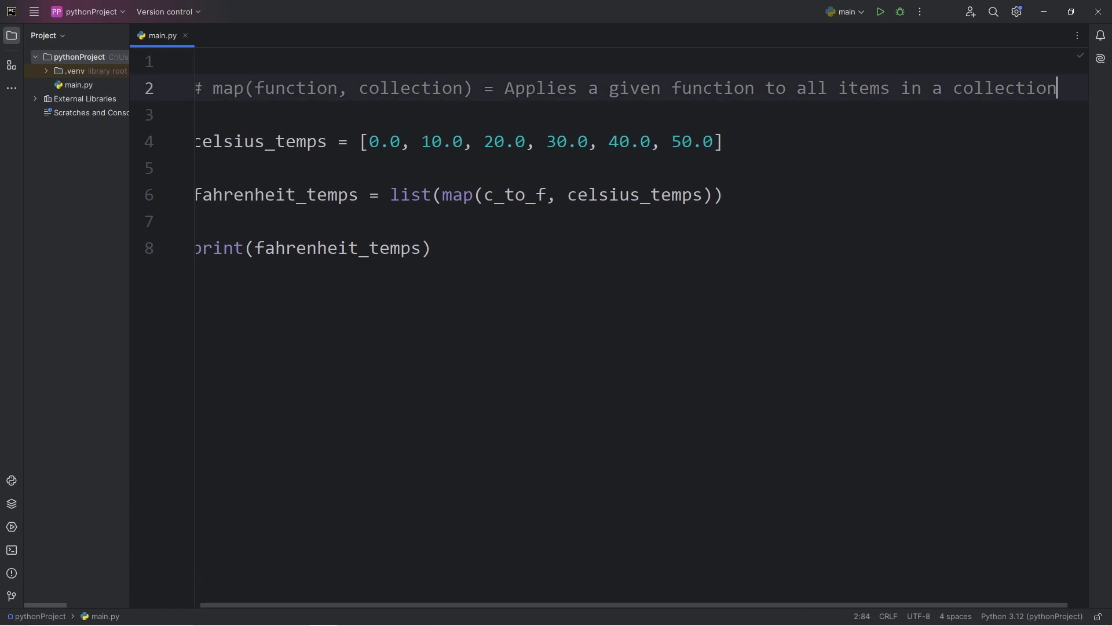
Select the now-undefined c_to_f reference in the map call on line 6.
{"action": "left_click", "coordinate": [549, 195]}
{"action": "double_click", "coordinate": [284, 91]}
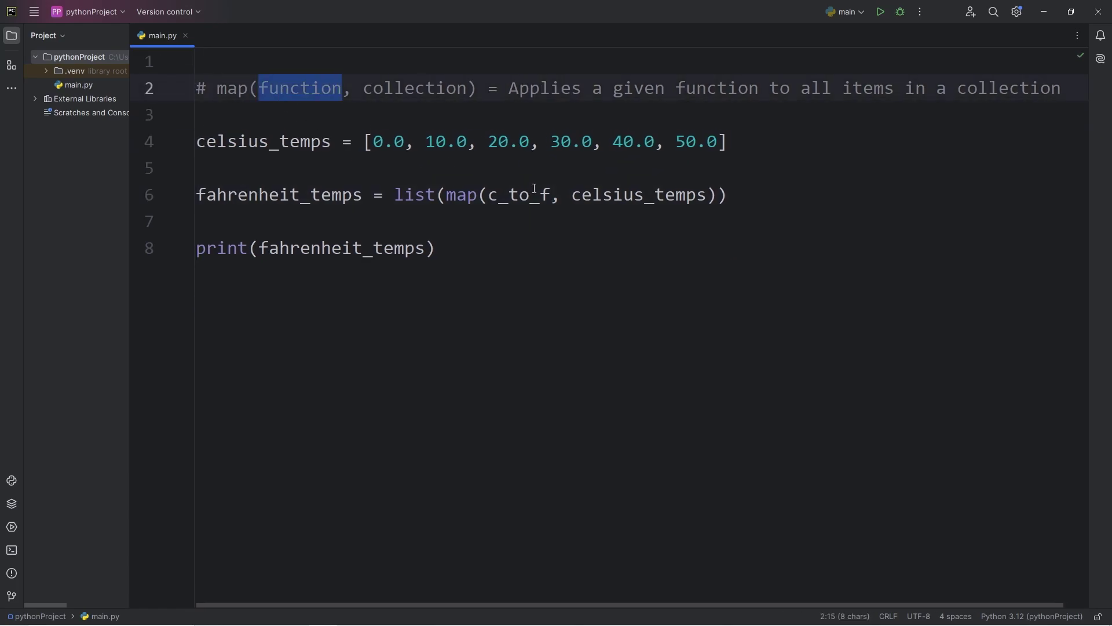
{"action": "left_click_drag", "start_coordinate": [551, 195], "coordinate": [489, 196]}
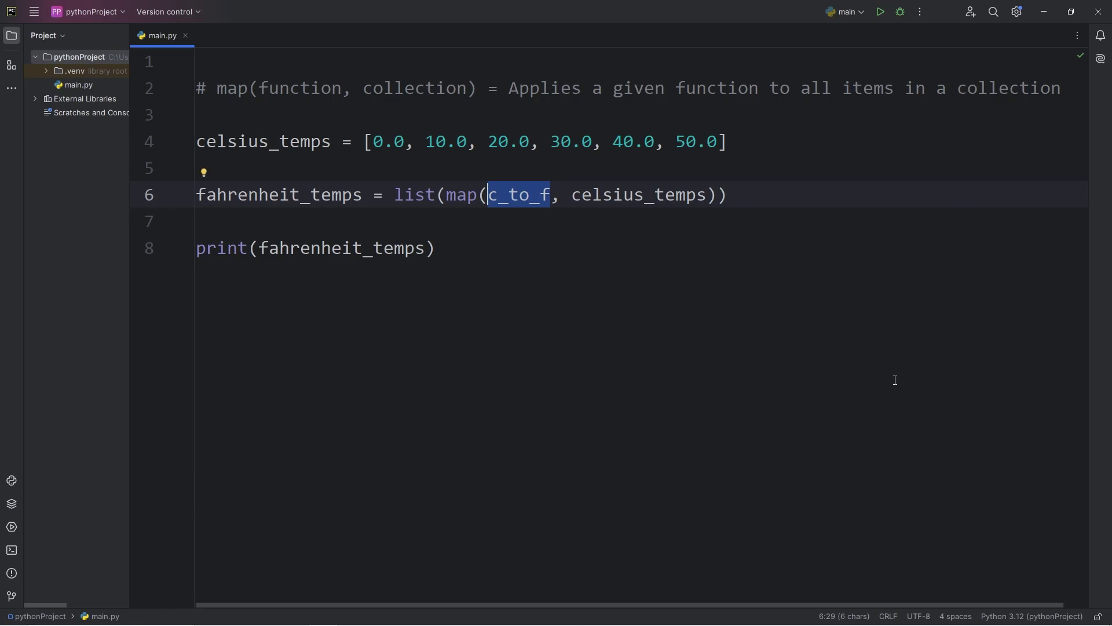
{"action": "type", "text": "lam"}
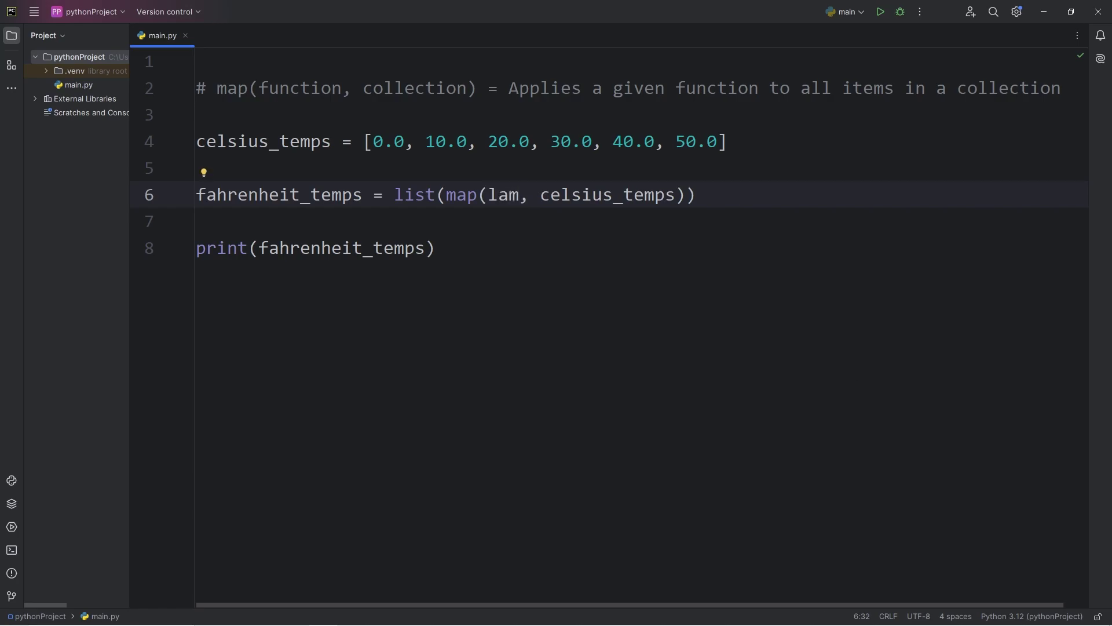
{"action": "type", "text": "bda"}
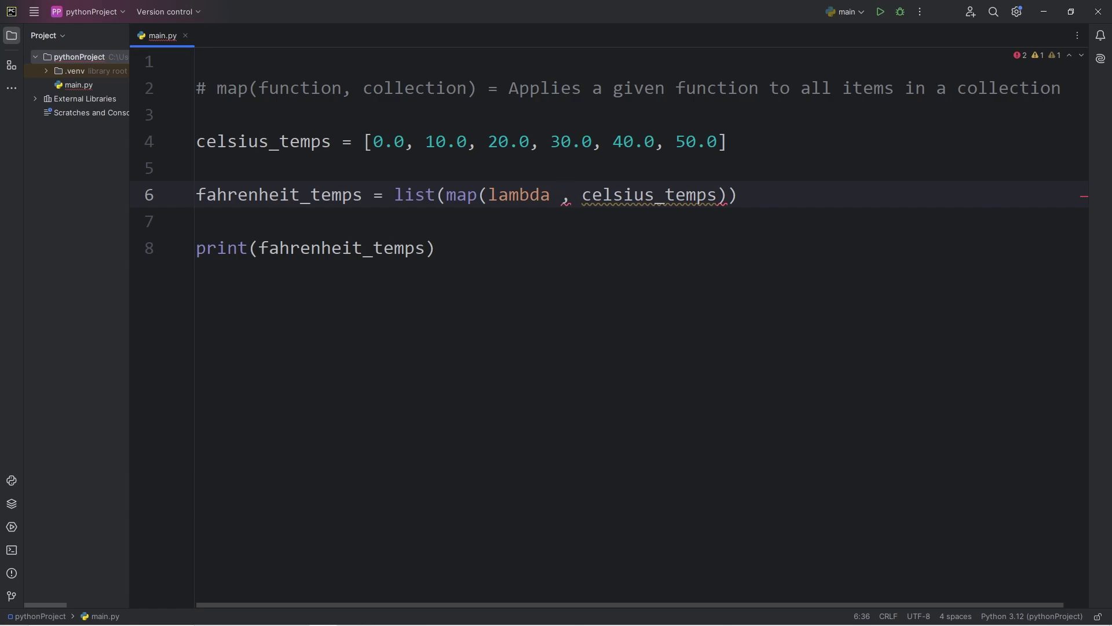
{"action": "type", "text": "temp:"}
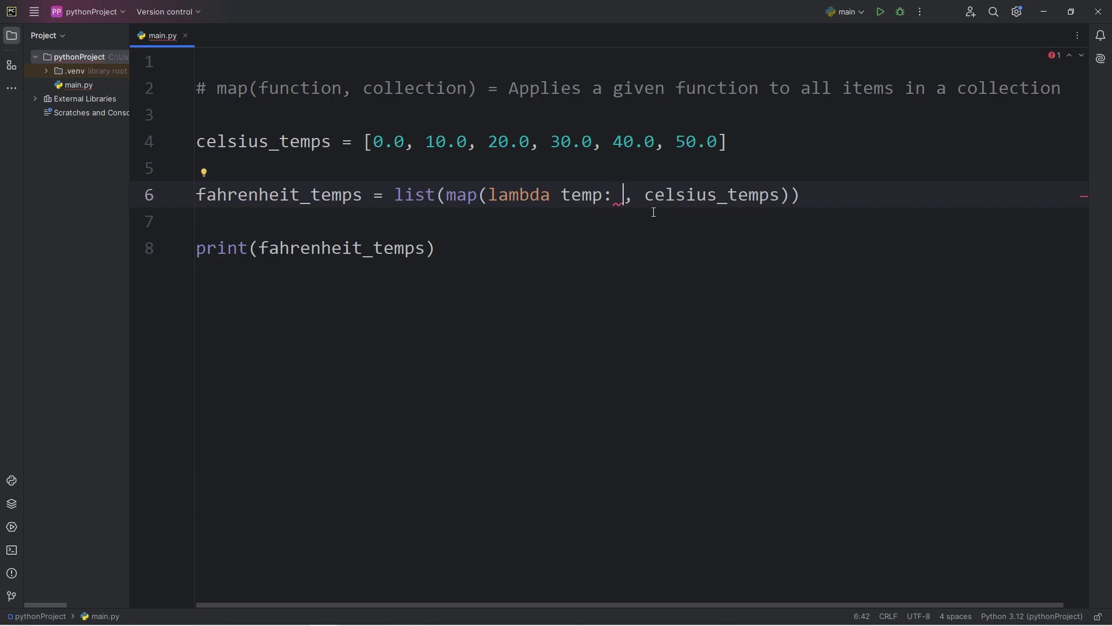
{"action": "type", "text": " (temp * 9/5) + 32"}
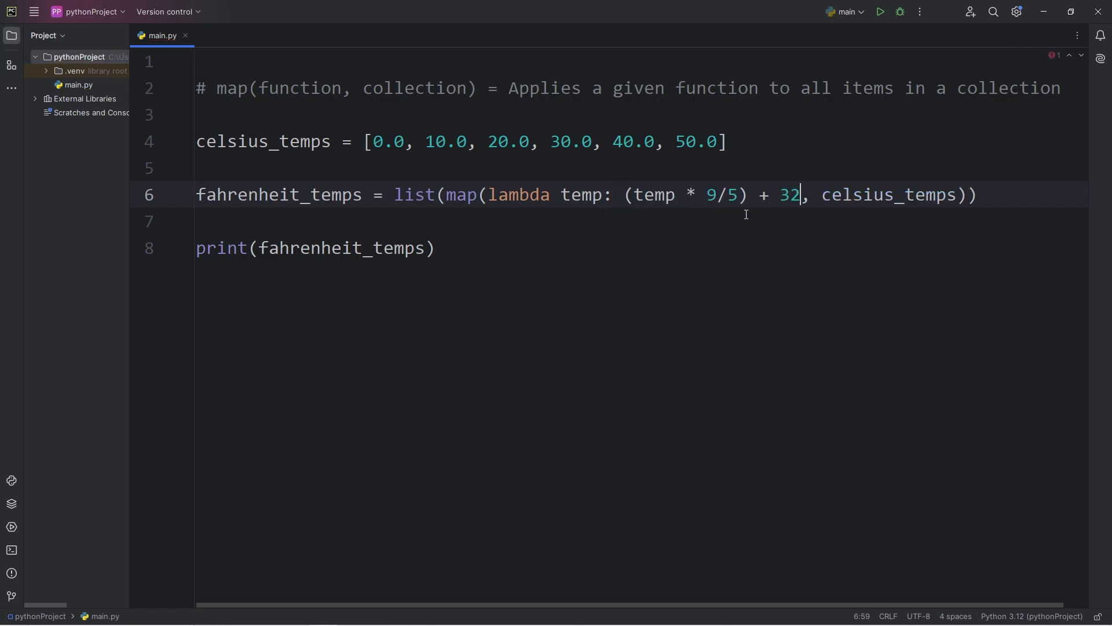
Run main.py using lambda temp: (temp * 9/5) + 32 and highlight the printed [32.0 … 122.0] list.
{"action": "left_click_drag", "start_coordinate": [800, 195], "coordinate": [625, 193]}
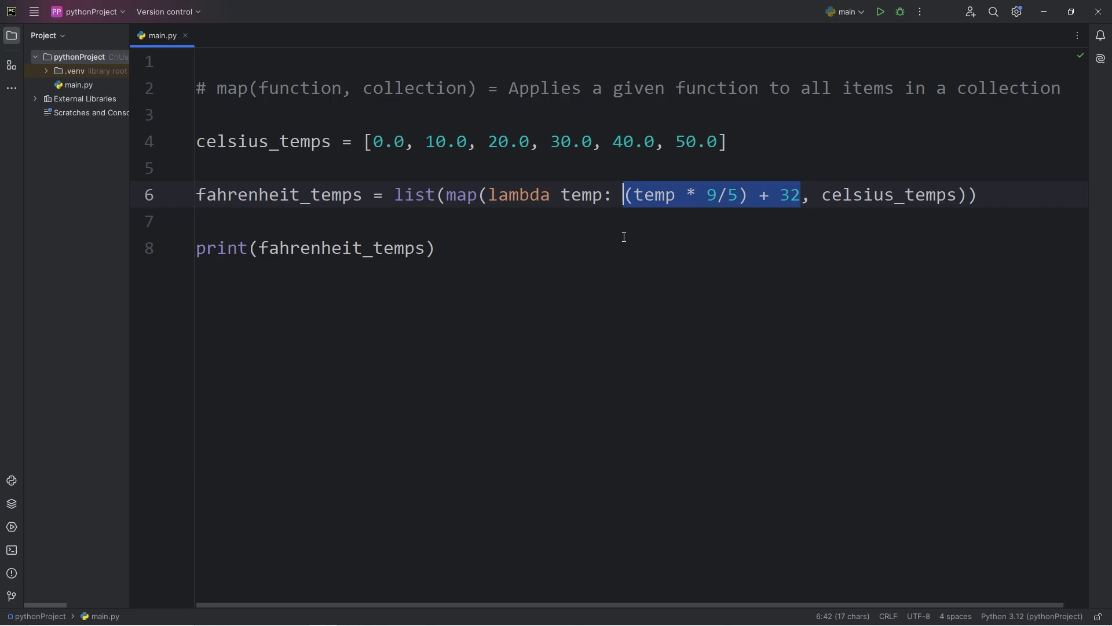
{"action": "left_click", "coordinate": [997, 197]}
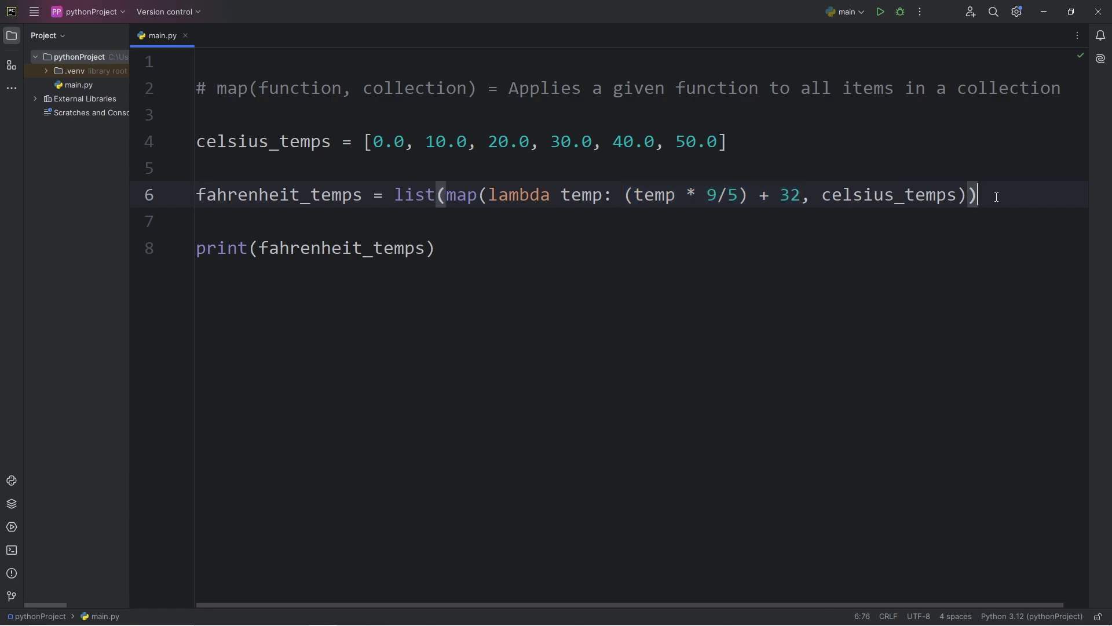
{"action": "left_click", "coordinate": [881, 12]}
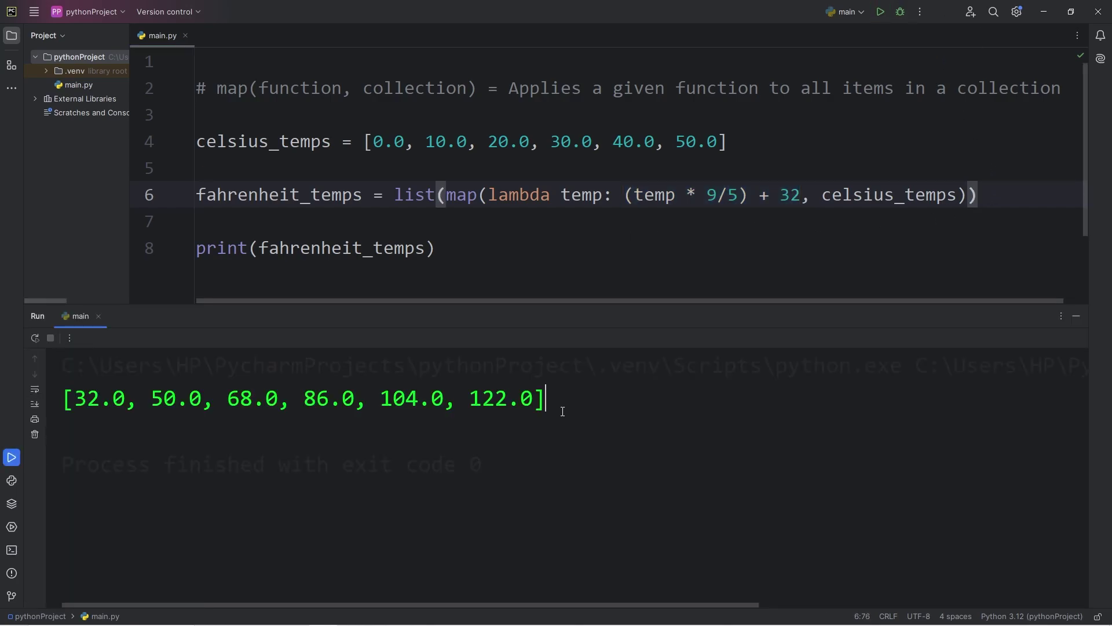
{"action": "left_click_drag", "start_coordinate": [563, 404], "coordinate": [61, 396]}
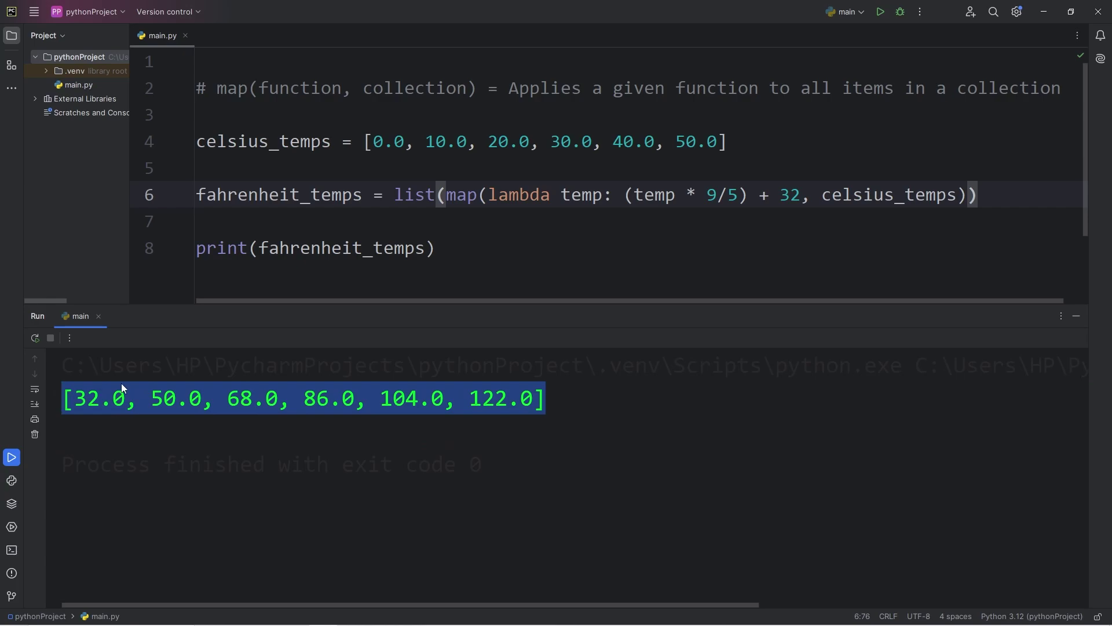
Close the Run output panel and highlight 'map' in the line 2 comment.
{"action": "left_click", "coordinate": [98, 317]}
{"action": "left_click", "coordinate": [521, 268]}
{"action": "double_click", "coordinate": [222, 89]}
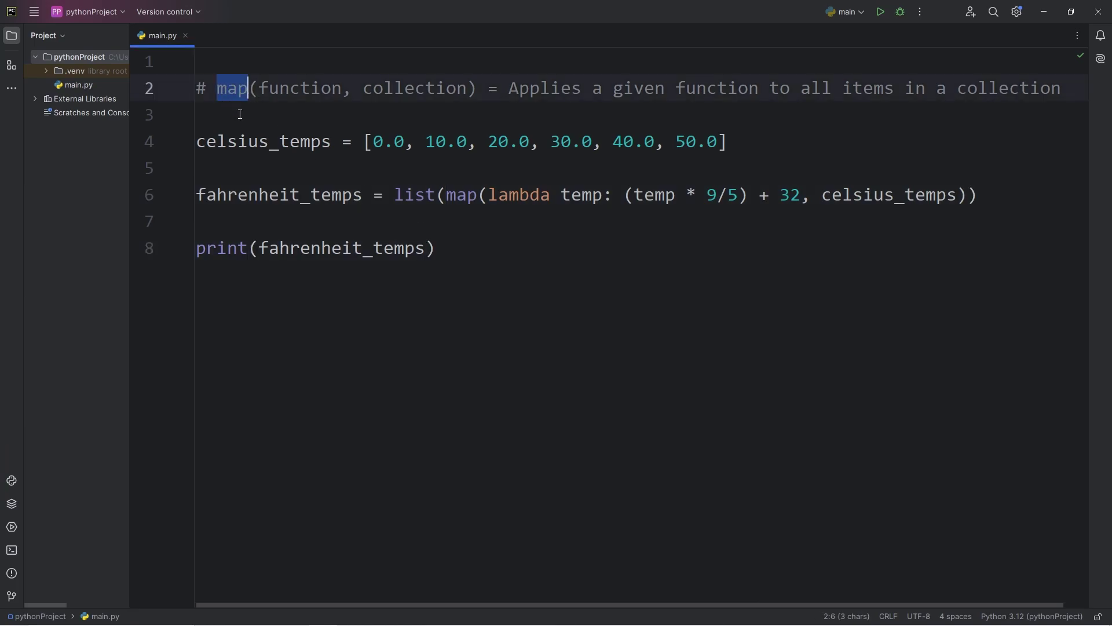
Highlight 'function', 'collection', then the whole 'map(function, collection)' in the comment.
{"action": "left_click", "coordinate": [258, 88]}
{"action": "double_click", "coordinate": [301, 88]}
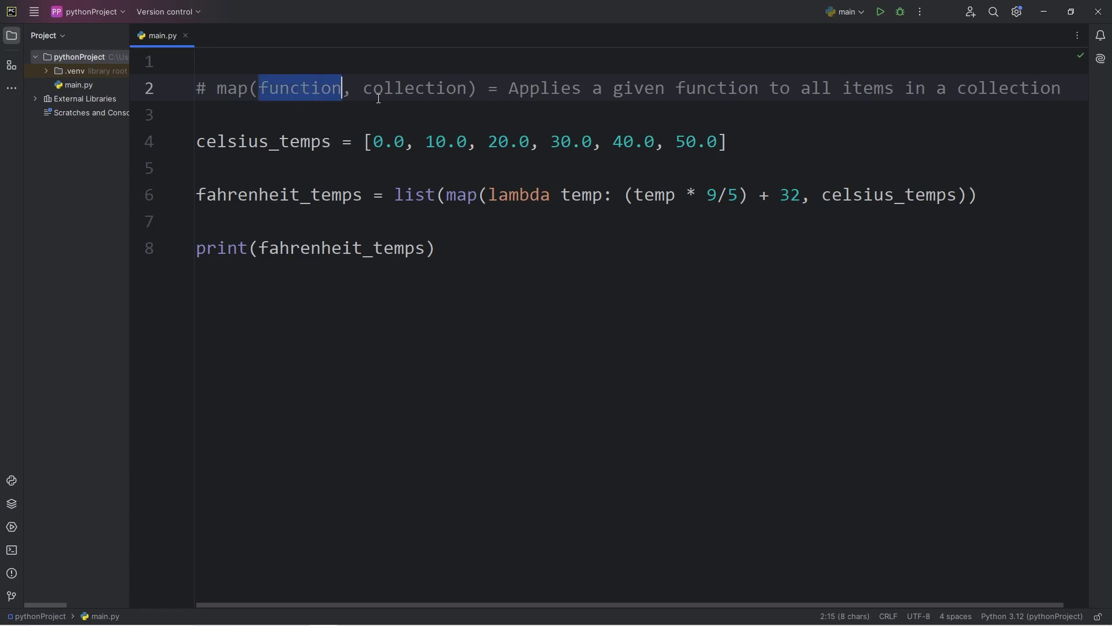
{"action": "double_click", "coordinate": [417, 87]}
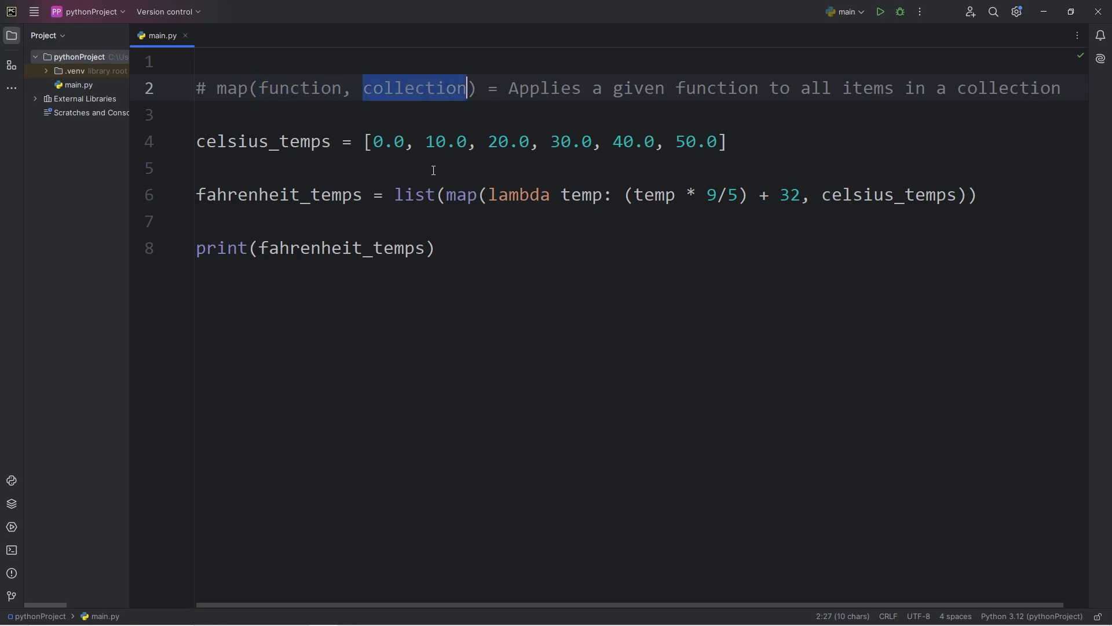
{"action": "left_click", "coordinate": [745, 144]}
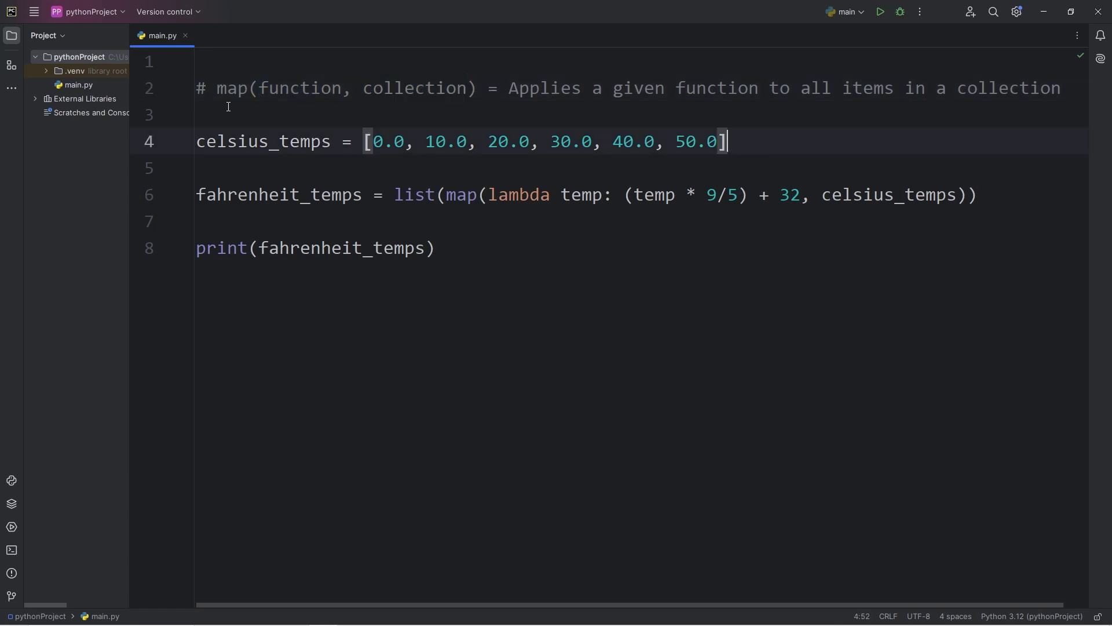
{"action": "left_click_drag", "start_coordinate": [217, 88], "coordinate": [476, 91]}
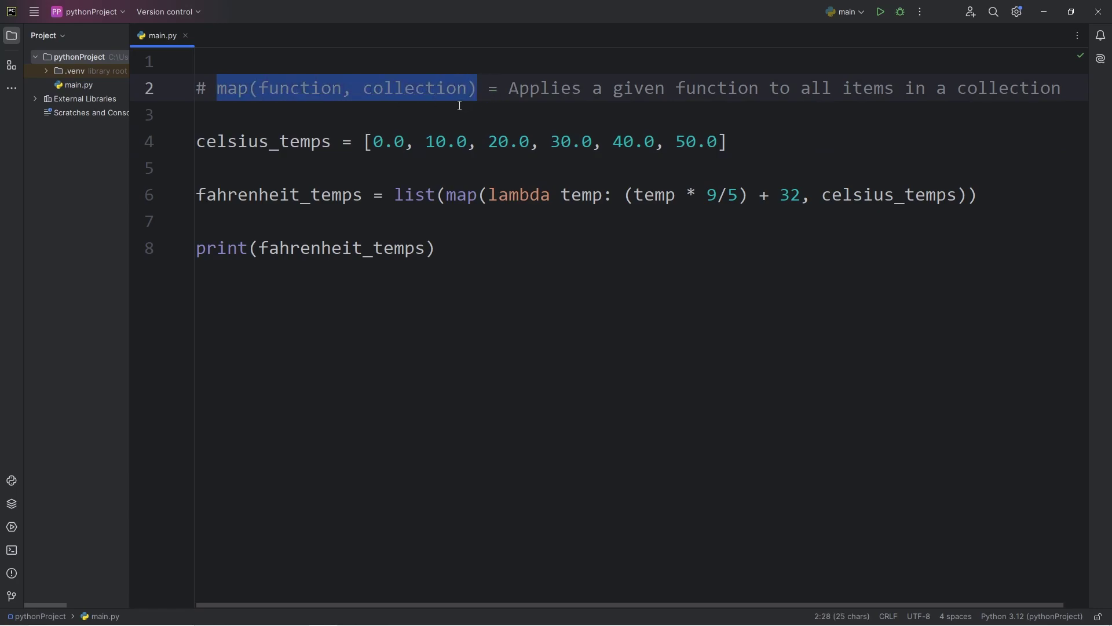